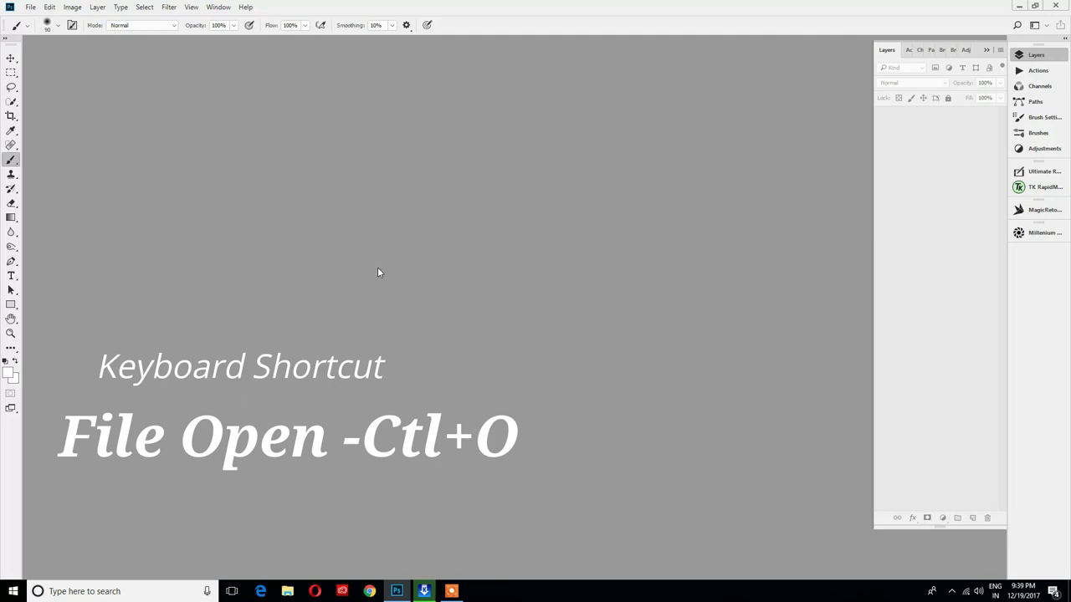
- Open sample image 003.jpg from SAMPLE IMAGES and float it in its own window
{"action": "key", "text": "ctrl+o"}
{"action": "left_click", "coordinate": [252, 81]}
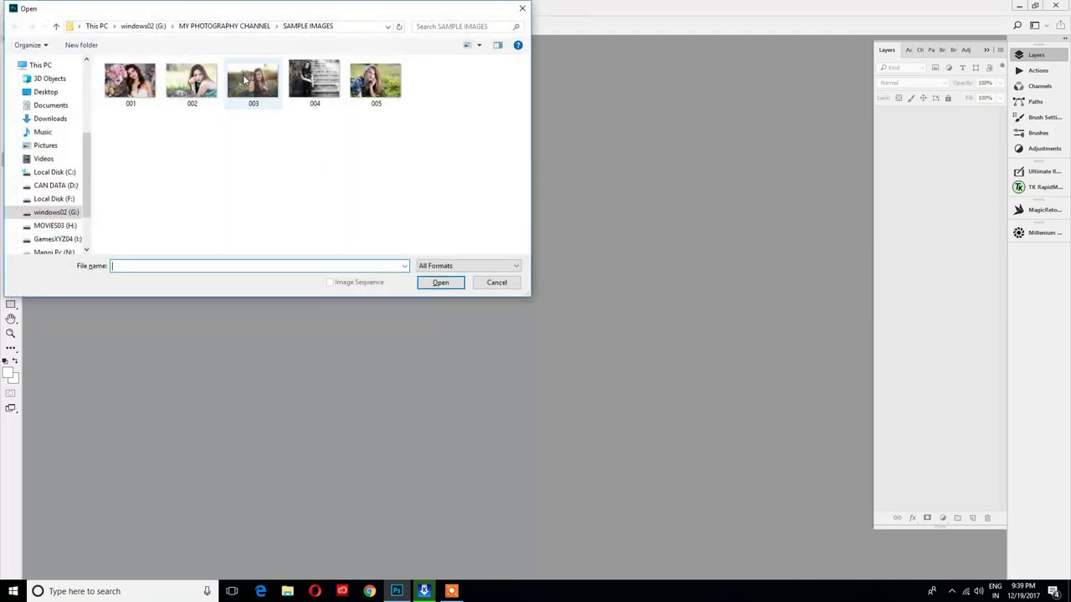
{"action": "left_click", "coordinate": [444, 285]}
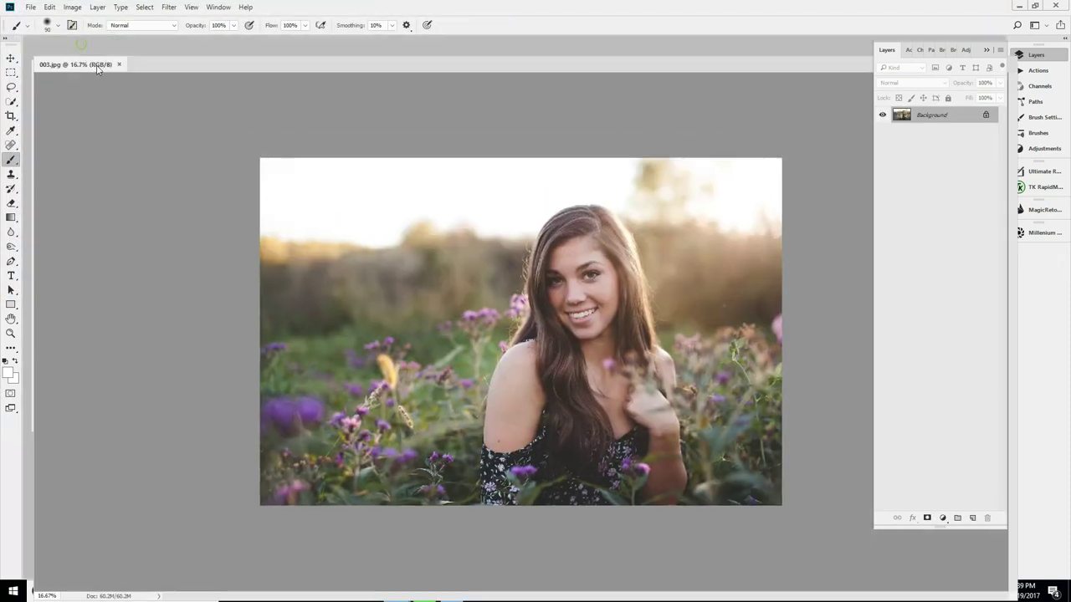
{"action": "left_click_drag", "start_coordinate": [76, 43], "coordinate": [126, 65]}
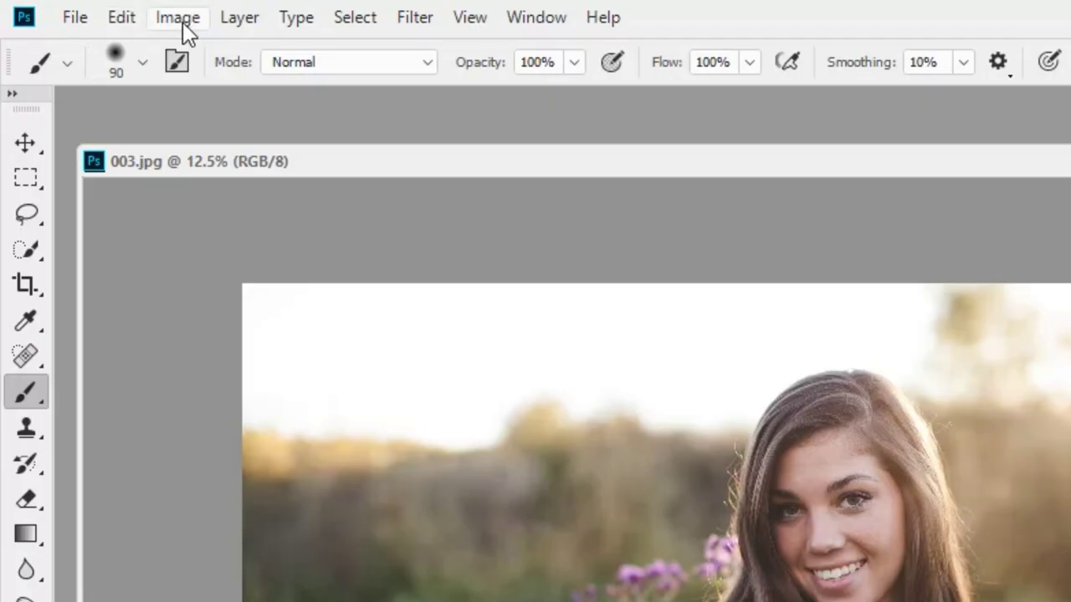
- Open Image > Adjustments > Levels on the portrait and nudge the dialog slightly higher
{"action": "left_click", "coordinate": [73, 9]}
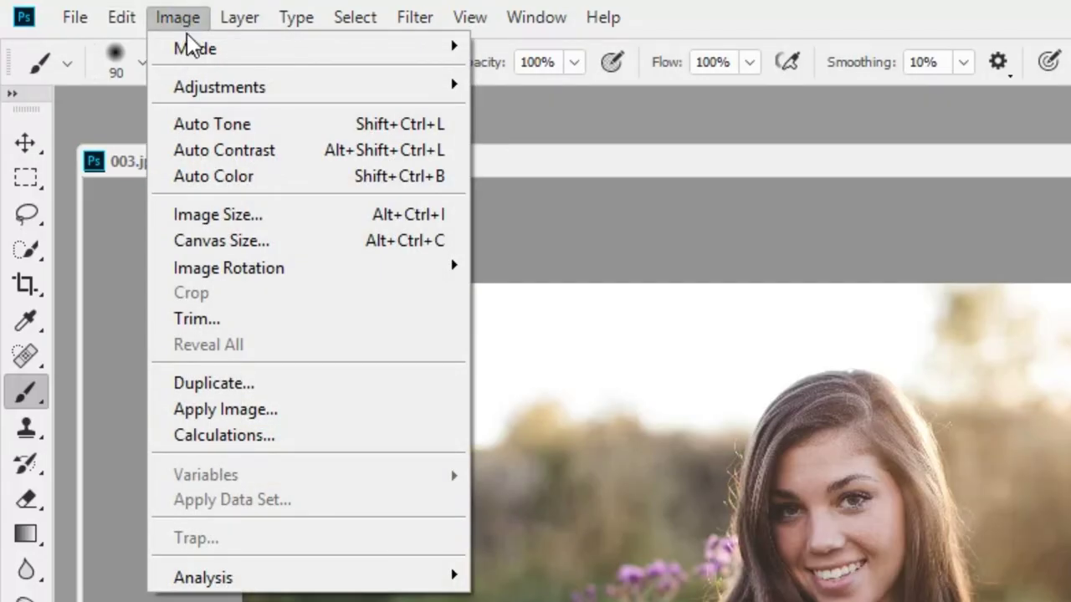
{"action": "mouse_move", "coordinate": [306, 87]}
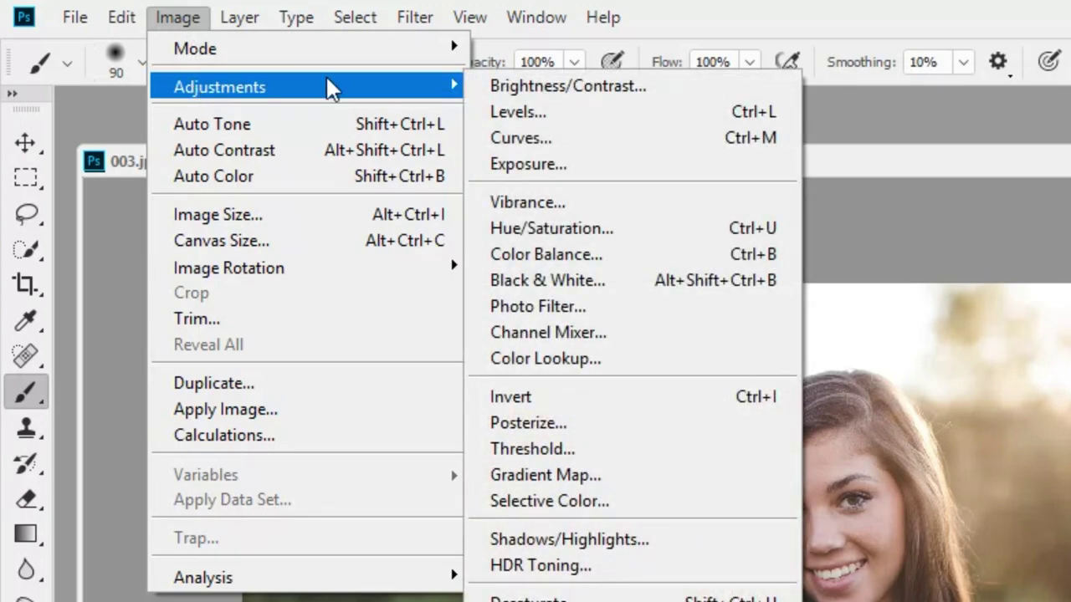
{"action": "left_click", "coordinate": [571, 117]}
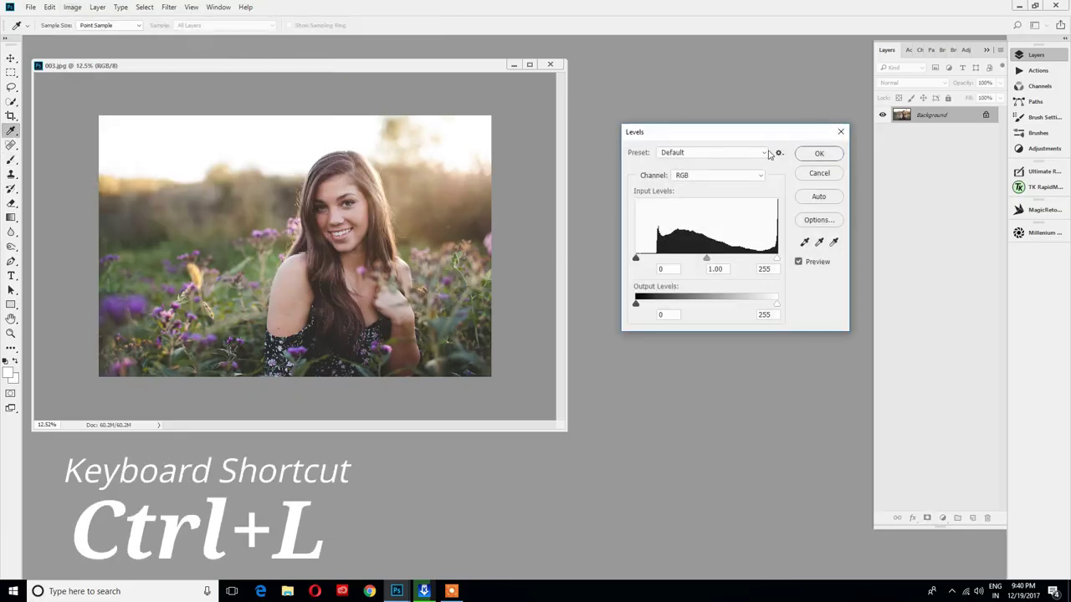
{"action": "left_click_drag", "start_coordinate": [760, 136], "coordinate": [760, 109]}
{"action": "mouse_move", "coordinate": [690, 107]}
{"action": "left_mouse_down"}
{"action": "mouse_move", "coordinate": [646, 107]}
{"action": "mouse_move", "coordinate": [654, 92]}
{"action": "left_mouse_up"}
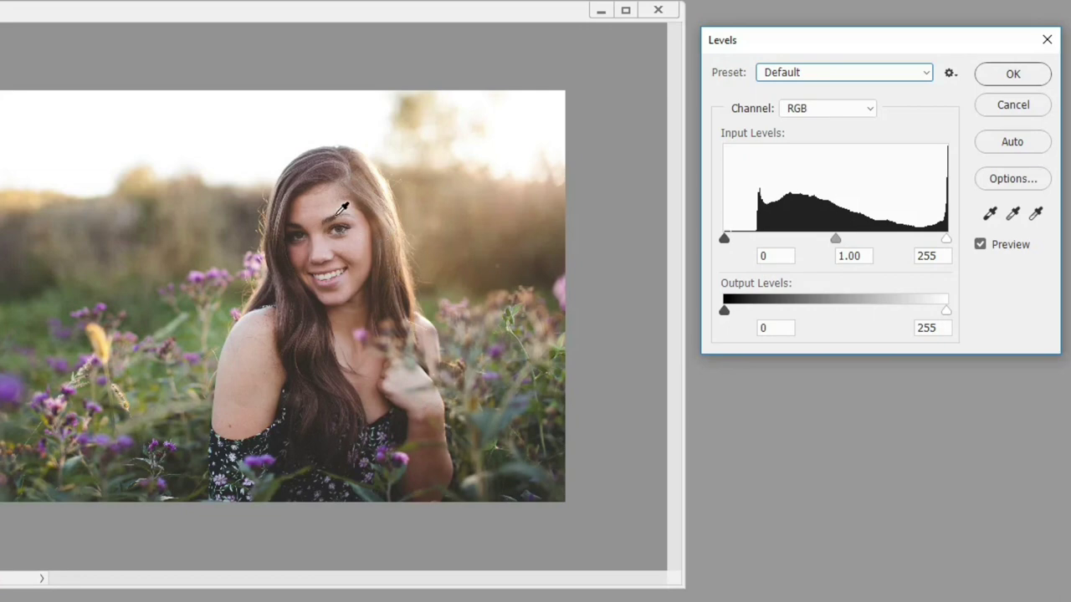
{"action": "left_click_drag", "start_coordinate": [368, 12], "coordinate": [396, 50]}
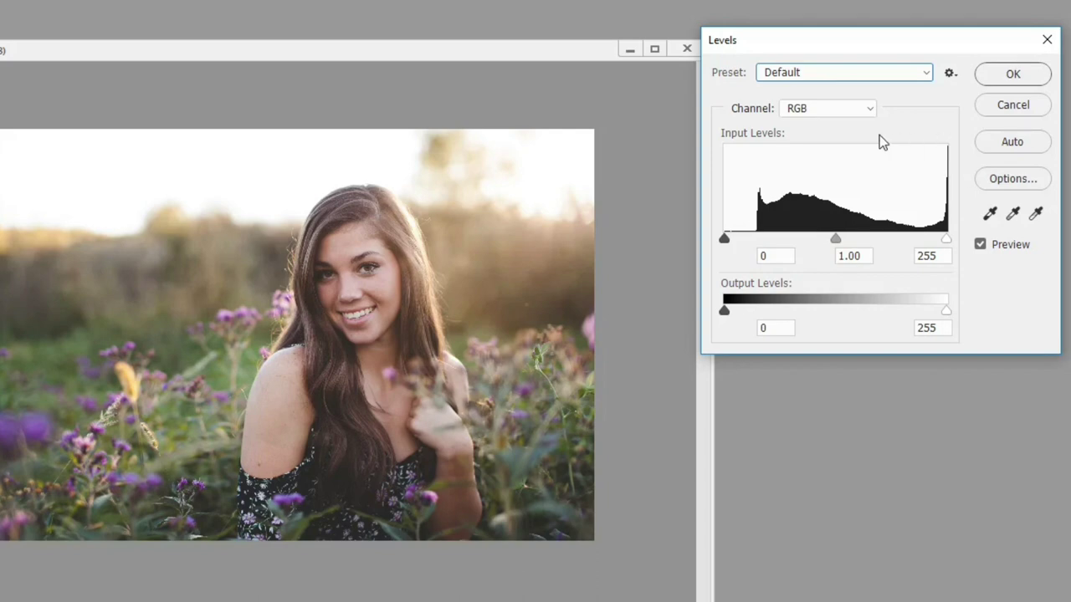
{"action": "left_click_drag", "start_coordinate": [798, 43], "coordinate": [835, 81]}
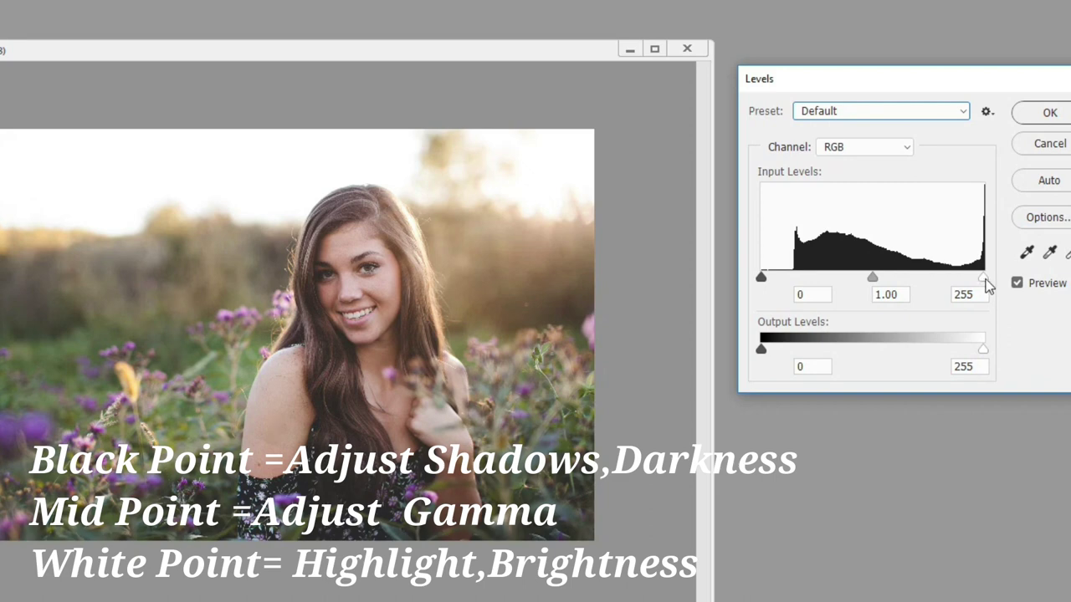
{"action": "mouse_move", "coordinate": [986, 283]}
{"action": "left_mouse_down"}
{"action": "mouse_move", "coordinate": [851, 282]}
{"action": "mouse_move", "coordinate": [1015, 284]}
{"action": "left_mouse_up"}
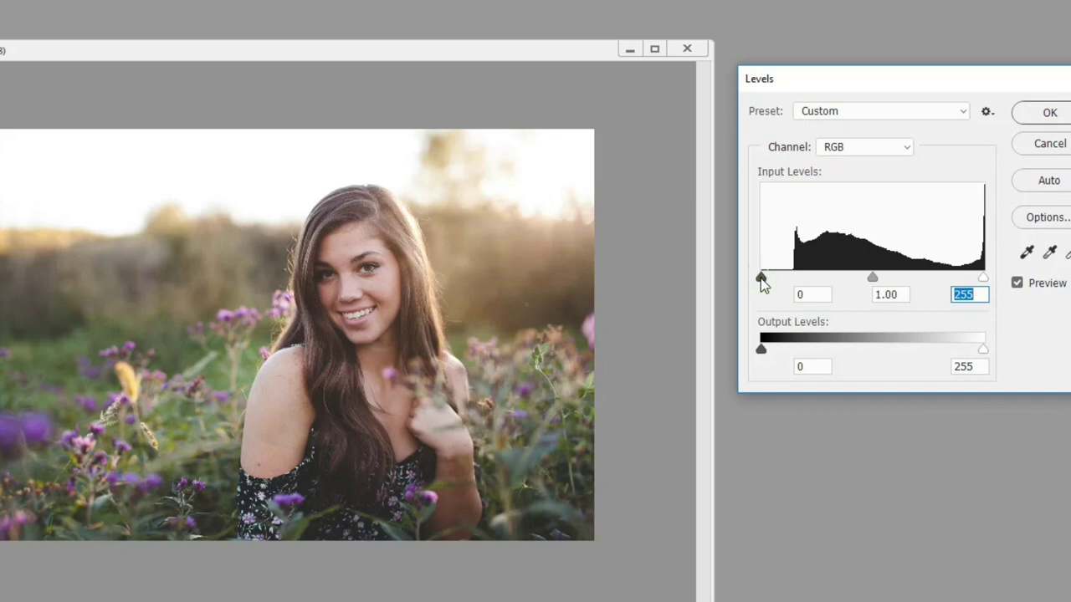
- Experiment with the black point and midtone sliders, settling the gamma at 0.89
{"action": "mouse_move", "coordinate": [762, 281]}
{"action": "left_mouse_down"}
{"action": "mouse_move", "coordinate": [924, 285]}
{"action": "mouse_move", "coordinate": [754, 287]}
{"action": "left_mouse_up"}
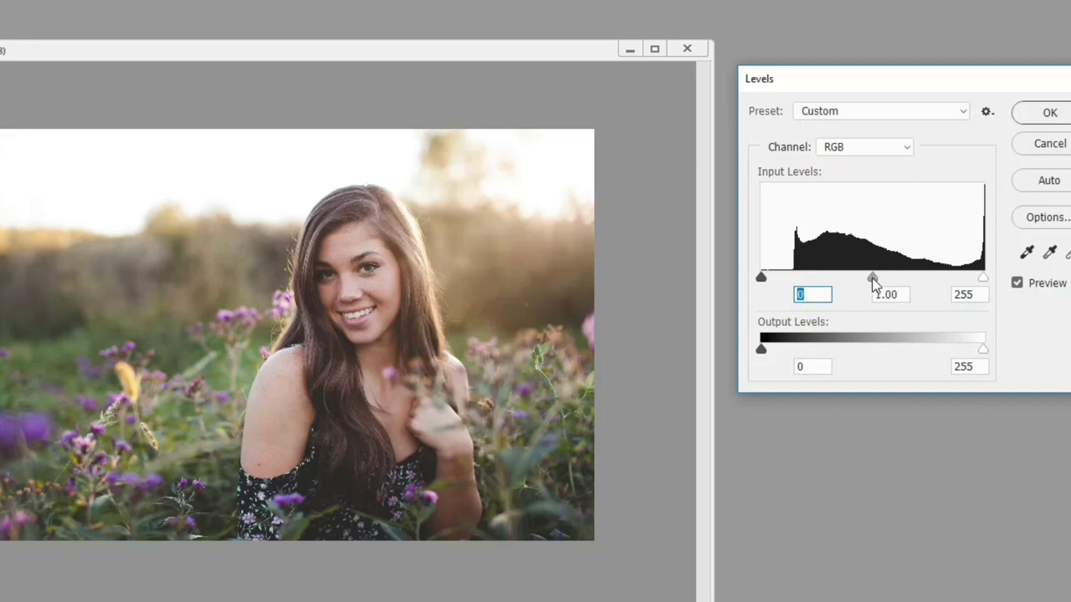
{"action": "mouse_move", "coordinate": [872, 280]}
{"action": "left_mouse_down"}
{"action": "mouse_move", "coordinate": [784, 278]}
{"action": "mouse_move", "coordinate": [799, 270]}
{"action": "mouse_move", "coordinate": [801, 285]}
{"action": "left_mouse_up"}
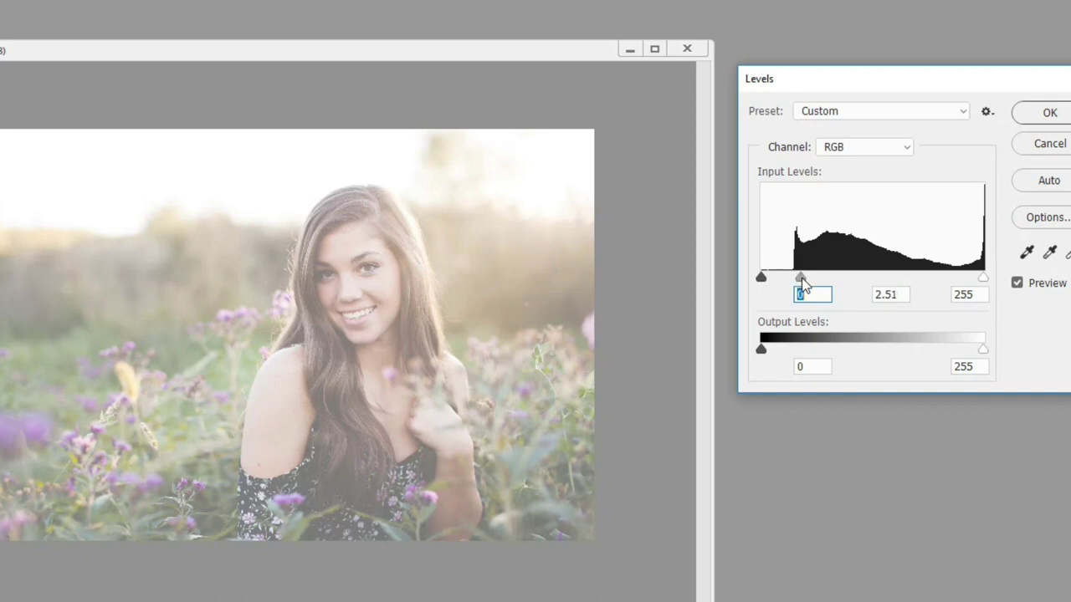
{"action": "left_click_drag", "start_coordinate": [800, 284], "coordinate": [876, 284]}
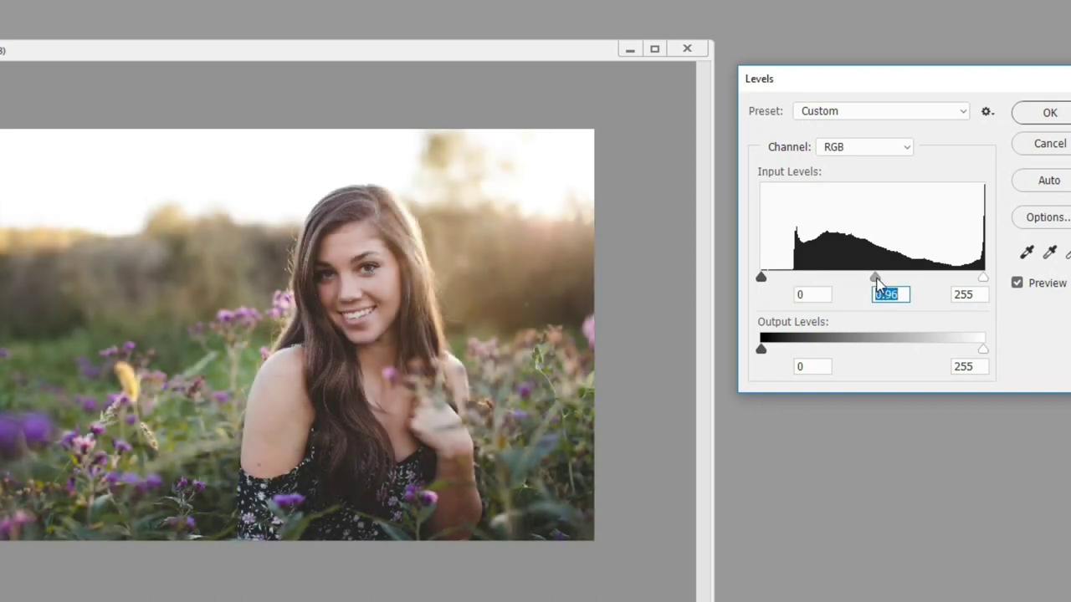
{"action": "left_click_drag", "start_coordinate": [876, 284], "coordinate": [876, 285]}
{"action": "left_click_drag", "start_coordinate": [879, 278], "coordinate": [892, 279]}
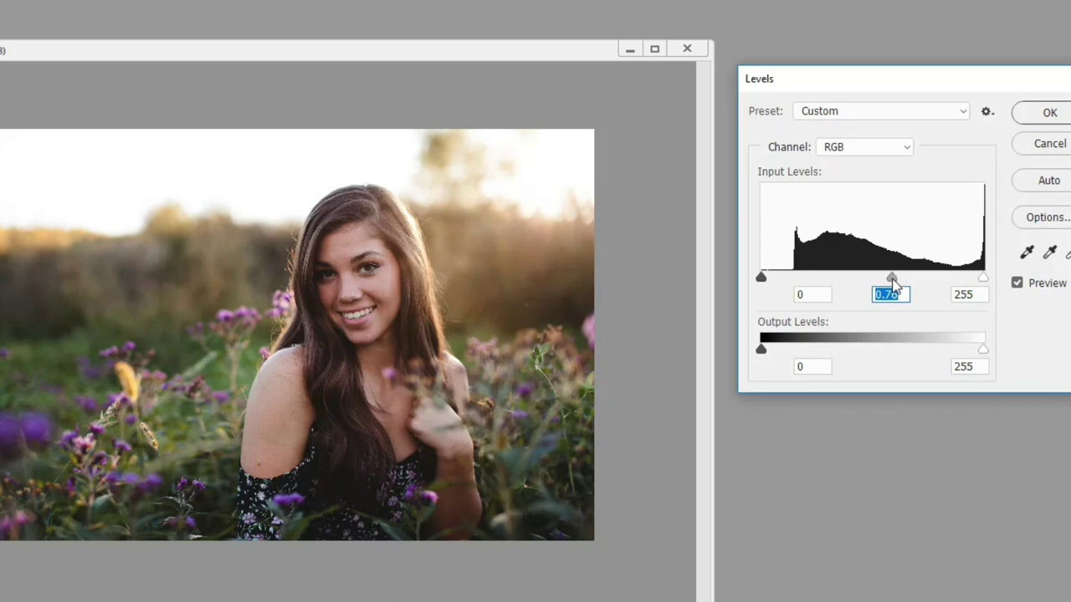
{"action": "mouse_move", "coordinate": [892, 278]}
{"action": "left_mouse_down"}
{"action": "mouse_move", "coordinate": [977, 281]}
{"action": "mouse_move", "coordinate": [884, 289]}
{"action": "left_mouse_up"}
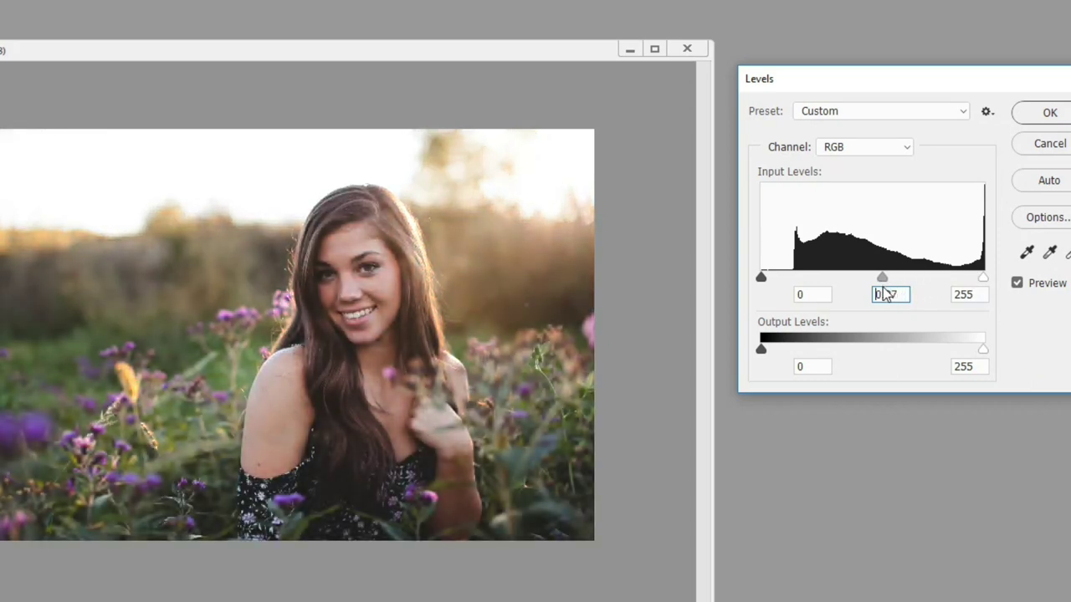
{"action": "key", "text": "Up"}
{"action": "key", "text": "Up"}
{"action": "key", "text": "Up"}
- Preview lifting output black to 114 and dimming output white to 151
{"action": "left_click", "coordinate": [761, 351]}
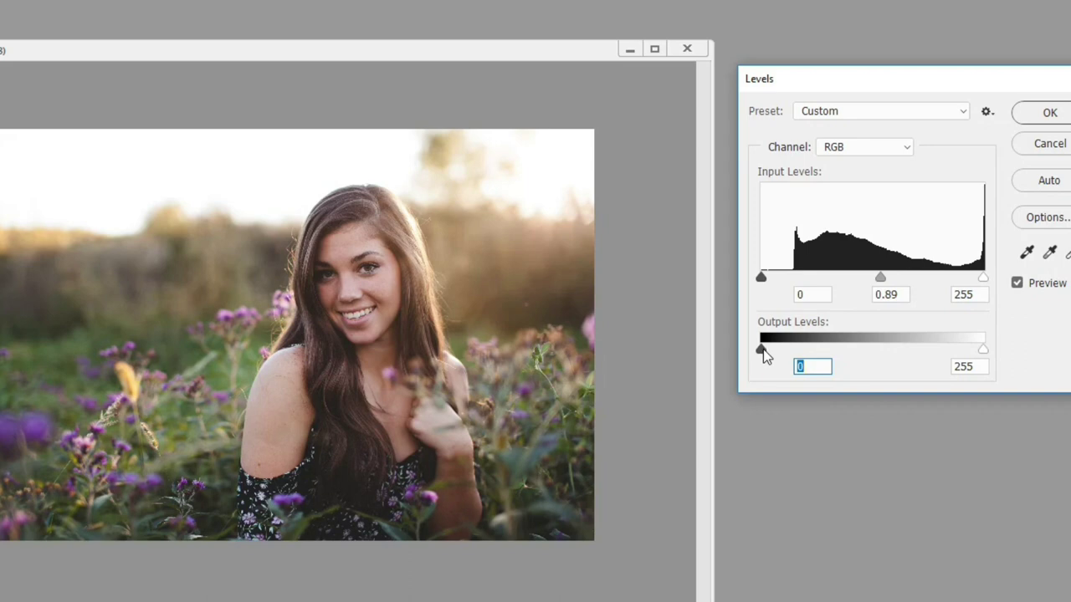
{"action": "left_click_drag", "start_coordinate": [762, 349], "coordinate": [825, 352]}
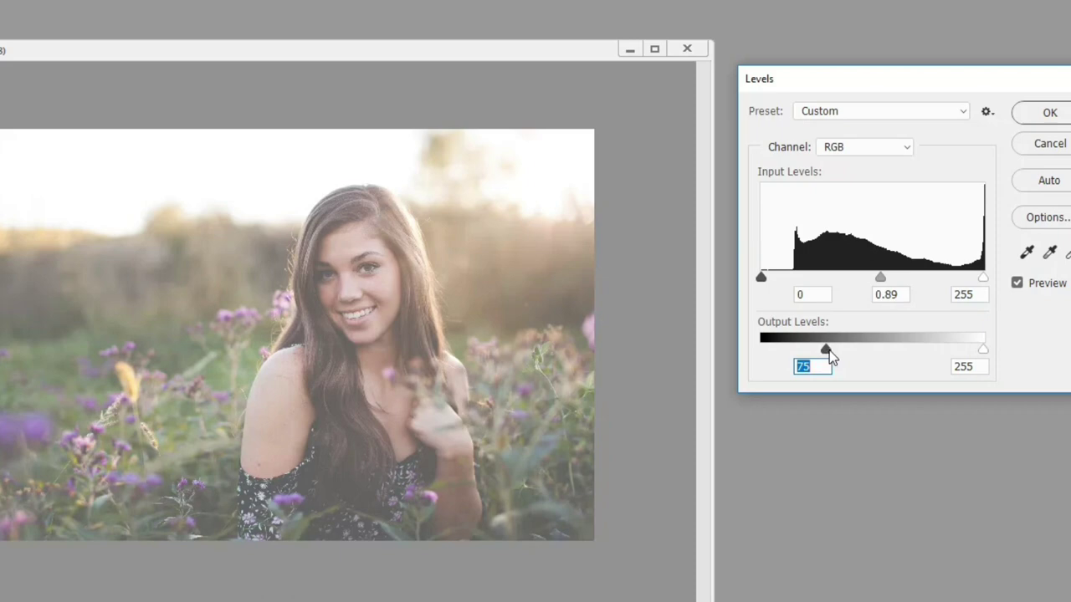
{"action": "mouse_move", "coordinate": [827, 350]}
{"action": "left_mouse_down"}
{"action": "mouse_move", "coordinate": [971, 352]}
{"action": "mouse_move", "coordinate": [761, 350]}
{"action": "left_mouse_up"}
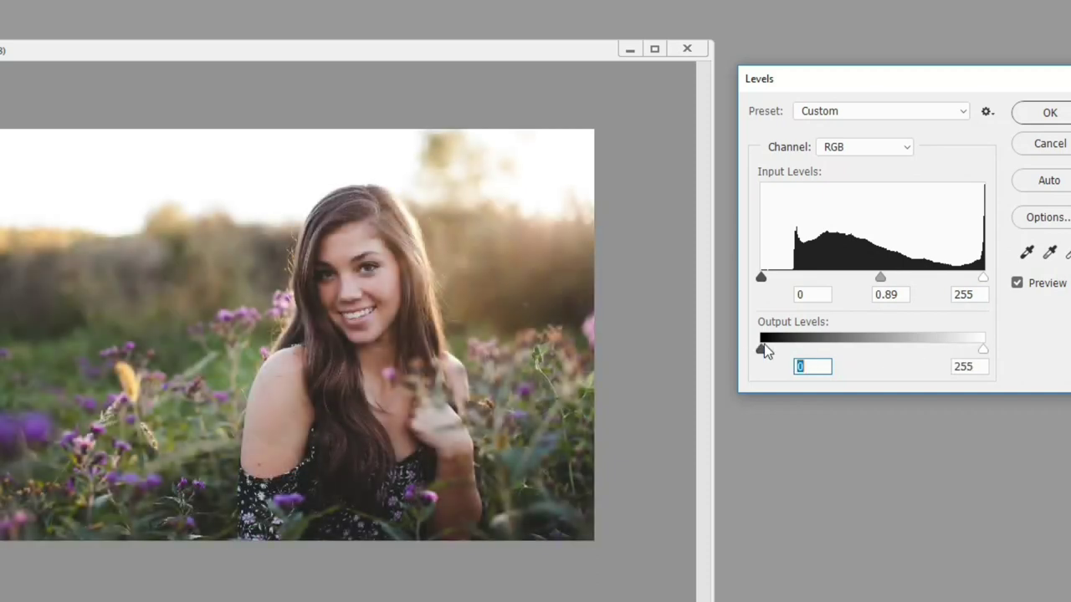
{"action": "left_click", "coordinate": [982, 350]}
{"action": "left_click_drag", "start_coordinate": [984, 350], "coordinate": [912, 350]}
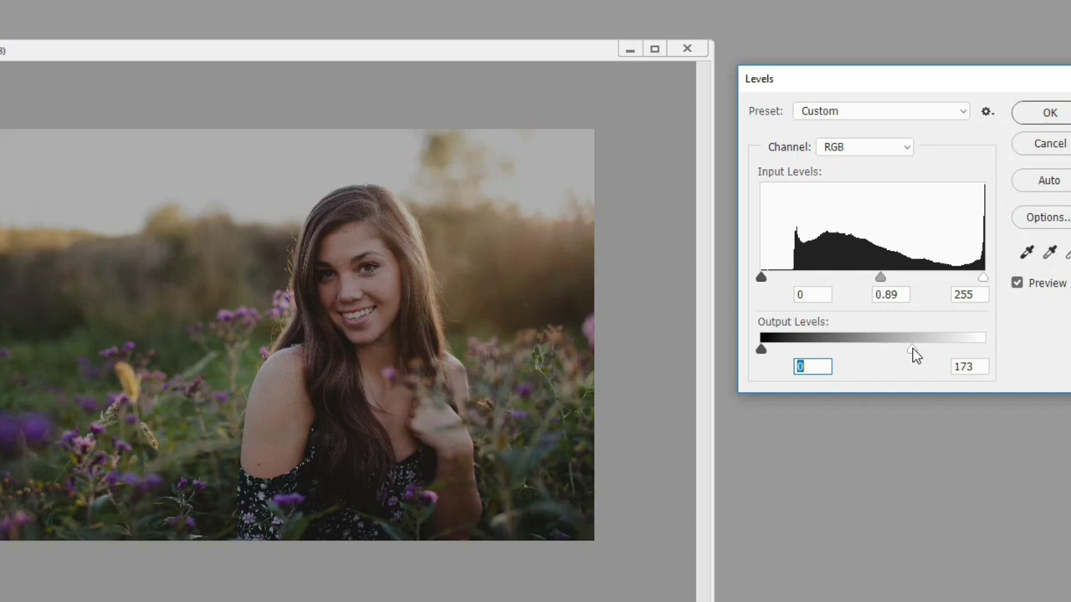
{"action": "mouse_move", "coordinate": [912, 350]}
{"action": "left_mouse_down"}
{"action": "mouse_move", "coordinate": [772, 350]}
{"action": "mouse_move", "coordinate": [1025, 358]}
{"action": "left_mouse_up"}
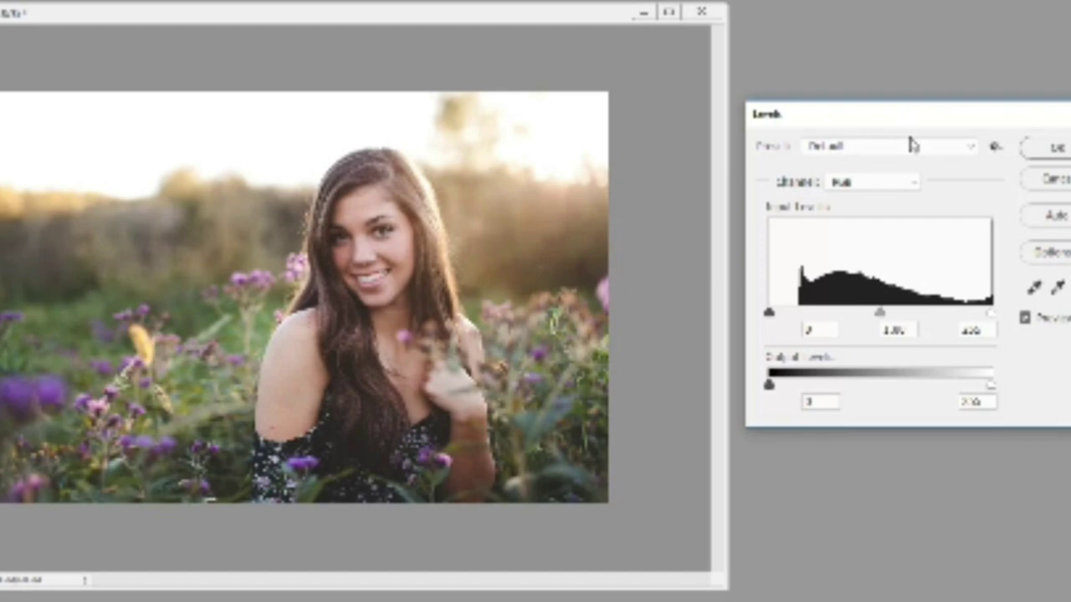
{"action": "left_click", "coordinate": [912, 146]}
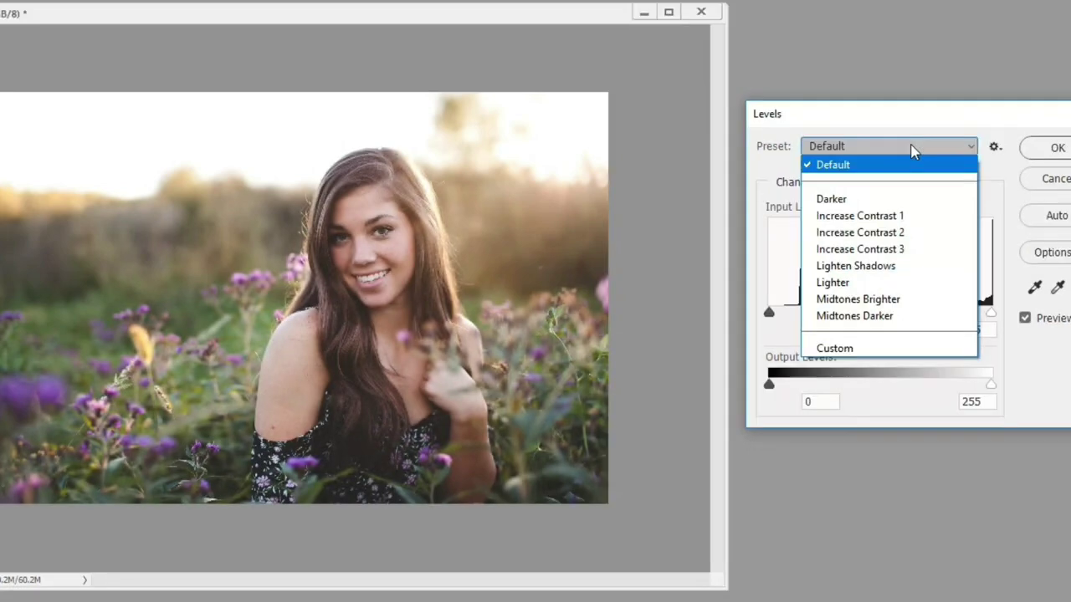
{"action": "left_click", "coordinate": [904, 199]}
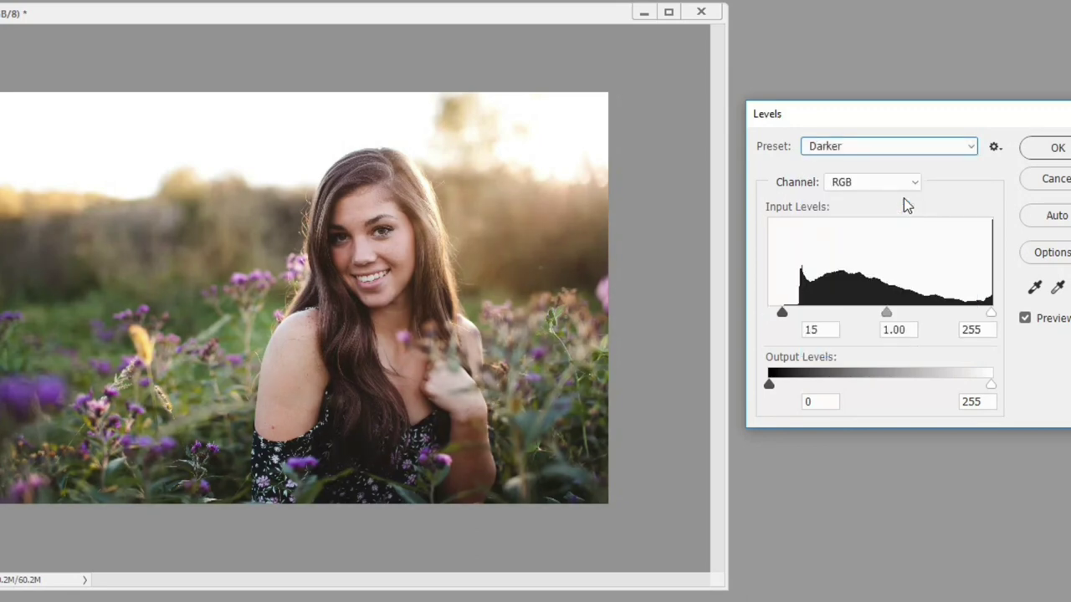
{"action": "left_click", "coordinate": [908, 147]}
{"action": "left_click", "coordinate": [900, 215]}
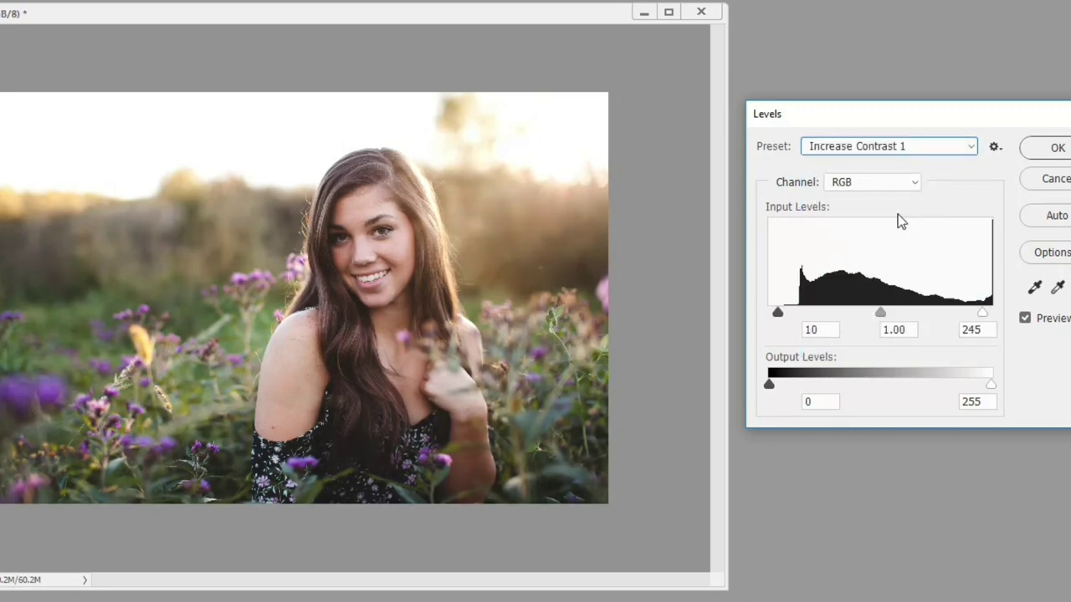
{"action": "left_click", "coordinate": [927, 148]}
{"action": "left_click", "coordinate": [917, 231]}
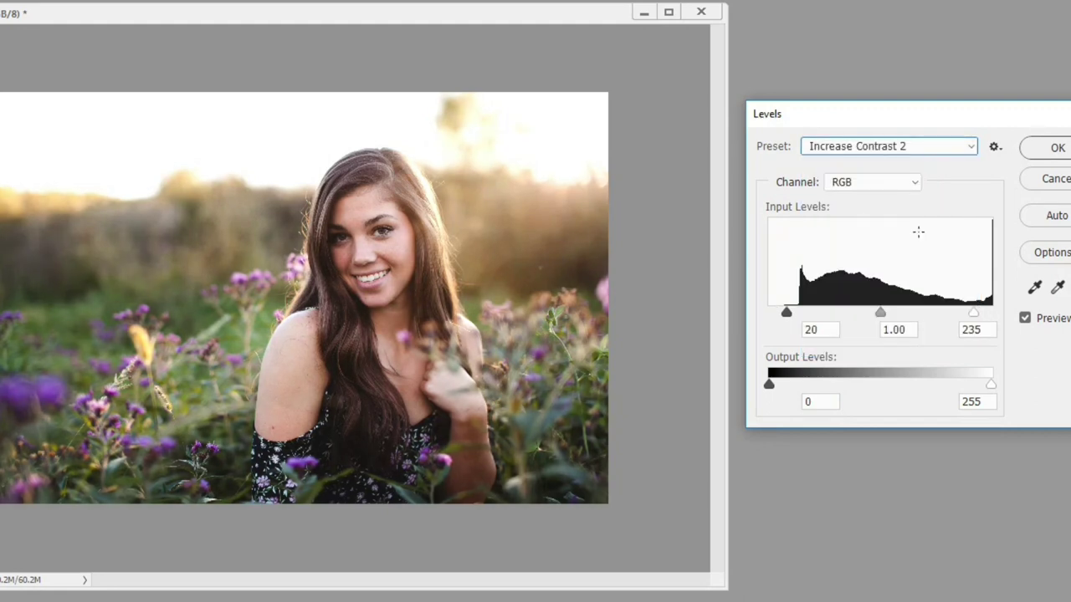
{"action": "left_click", "coordinate": [925, 148]}
{"action": "left_click", "coordinate": [912, 245]}
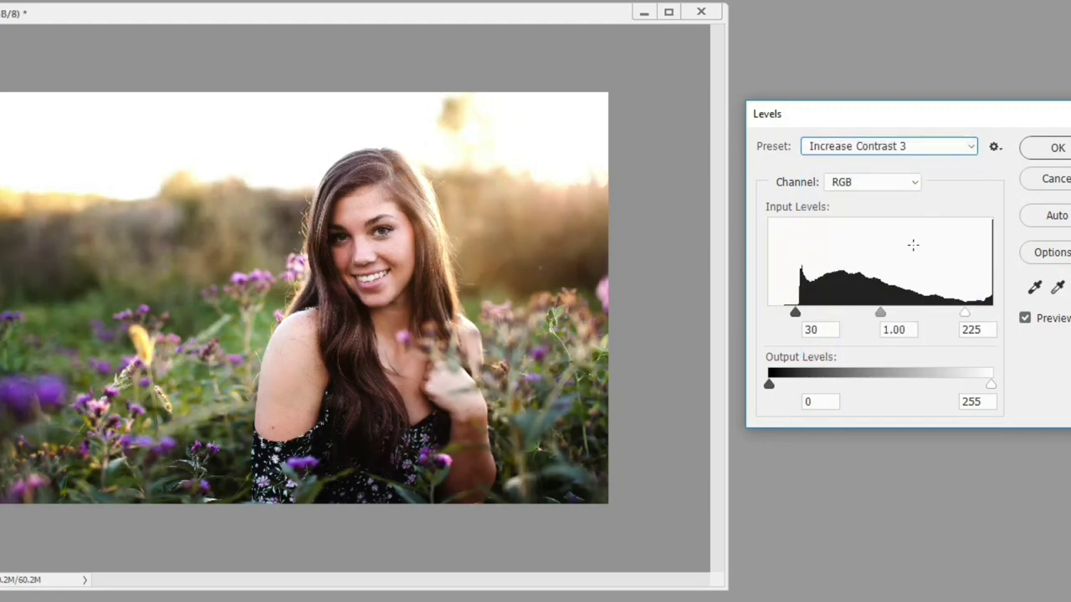
{"action": "left_click", "coordinate": [918, 154]}
{"action": "left_click", "coordinate": [894, 280]}
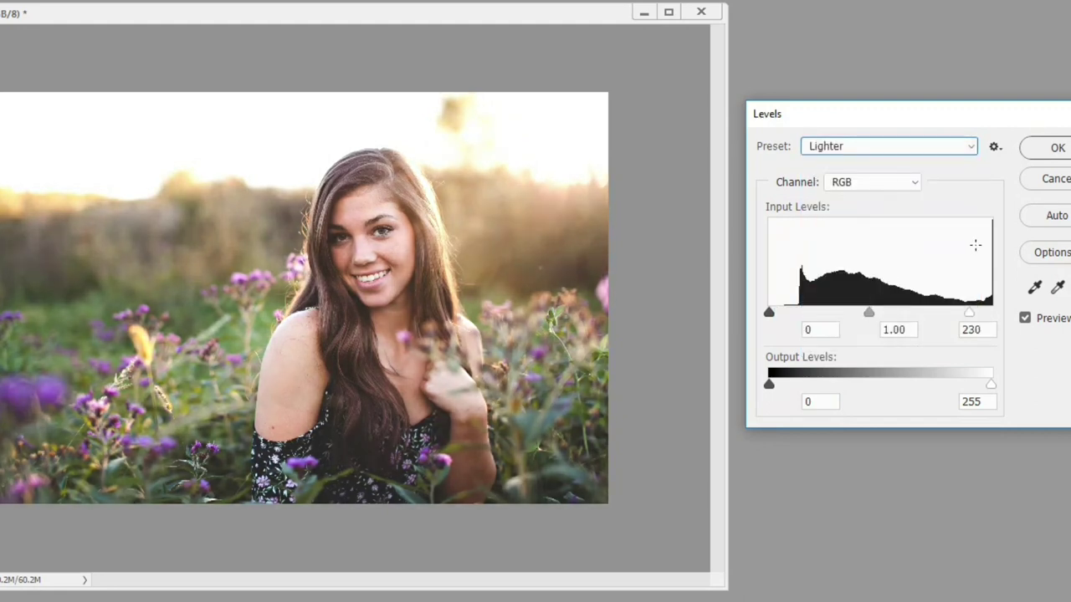
{"action": "left_click", "coordinate": [962, 148]}
{"action": "left_click", "coordinate": [926, 280]}
{"action": "left_click", "coordinate": [933, 148]}
{"action": "left_click", "coordinate": [901, 301]}
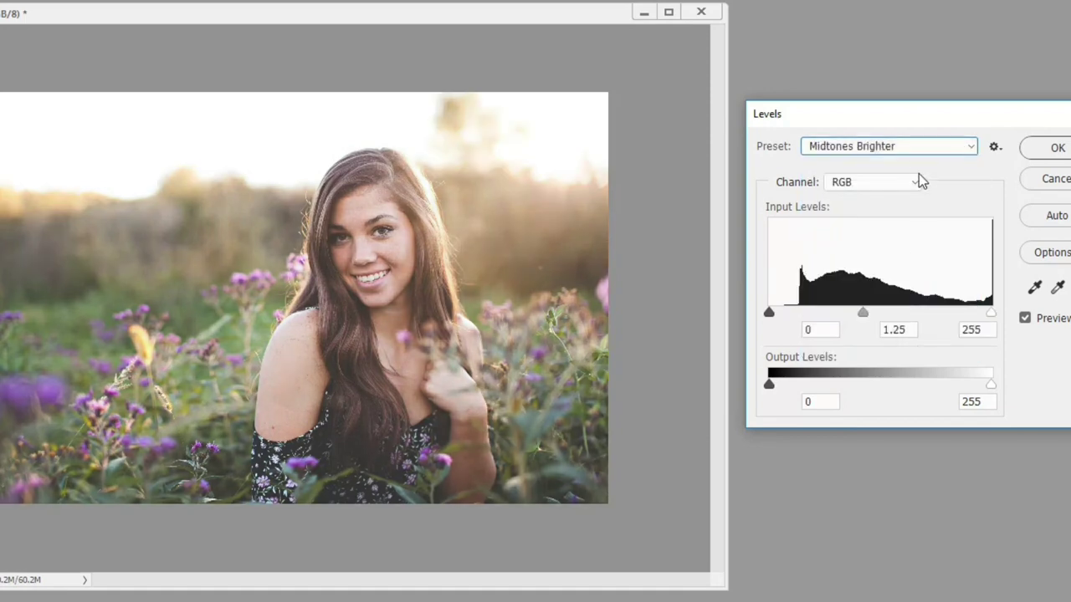
{"action": "left_click", "coordinate": [923, 148]}
{"action": "left_click", "coordinate": [899, 312]}
{"action": "left_click", "coordinate": [938, 145]}
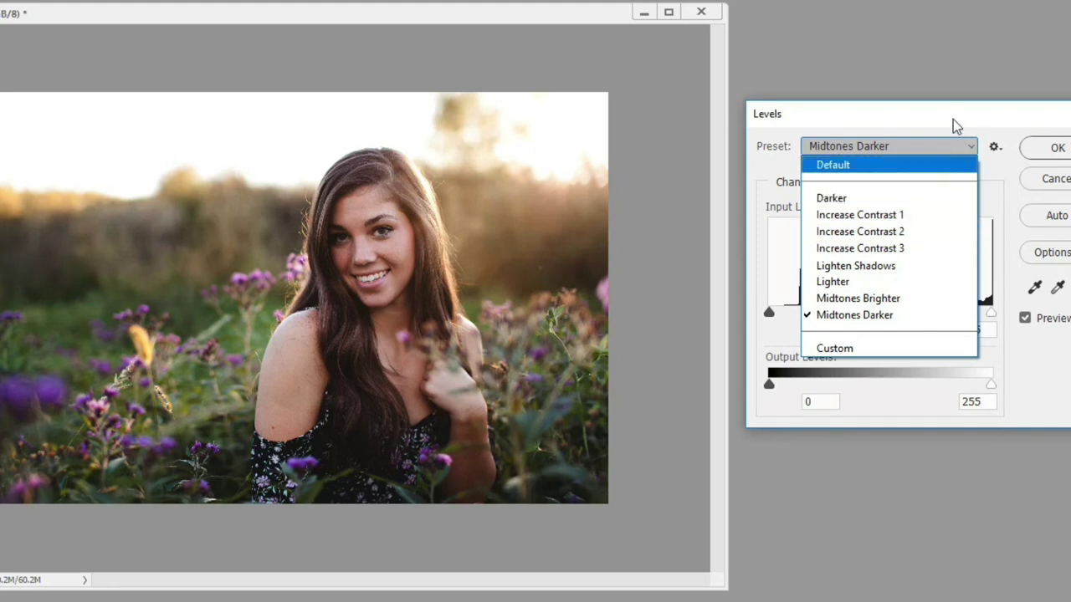
{"action": "left_click", "coordinate": [928, 168]}
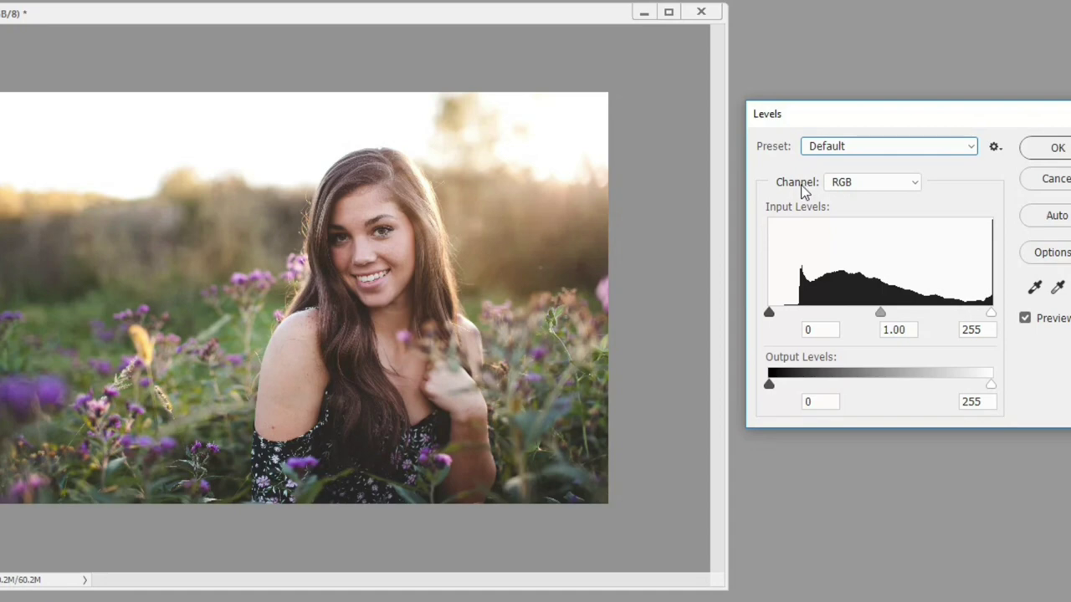
- On the Red channel, try a black input of 49 and a lowered highlight input
{"action": "left_click", "coordinate": [915, 184]}
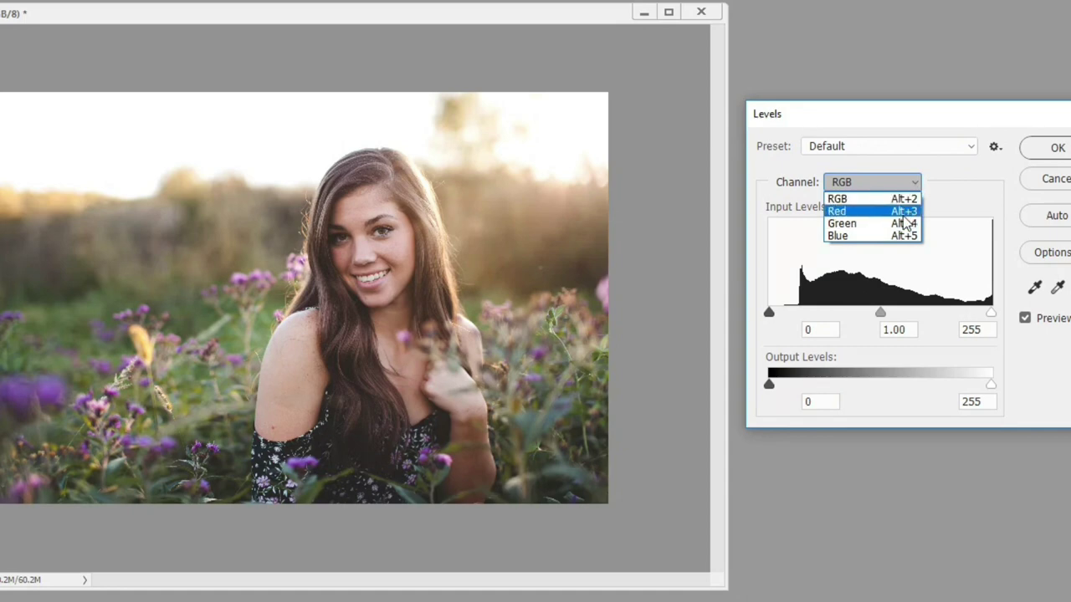
{"action": "left_click", "coordinate": [875, 214]}
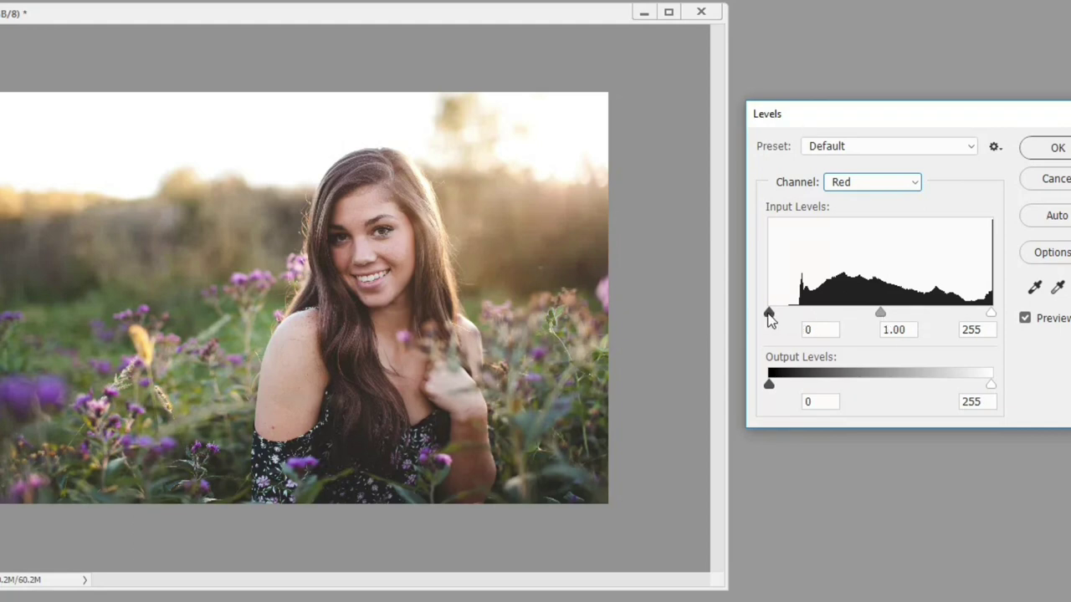
{"action": "mouse_move", "coordinate": [768, 313]}
{"action": "left_mouse_down"}
{"action": "mouse_move", "coordinate": [908, 319]}
{"action": "mouse_move", "coordinate": [764, 319]}
{"action": "left_mouse_up"}
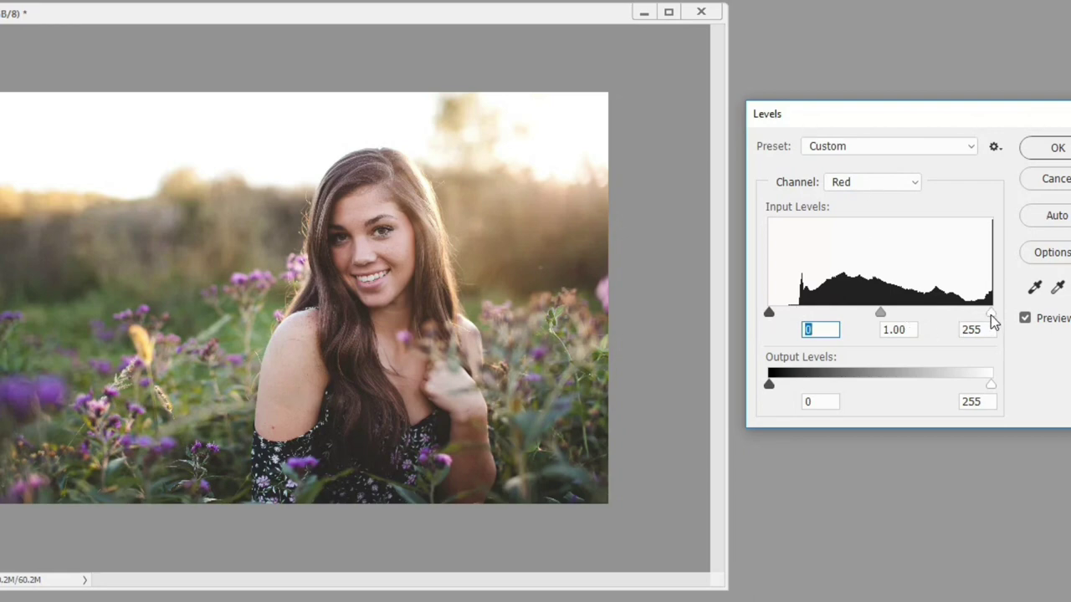
{"action": "mouse_move", "coordinate": [991, 319]}
{"action": "left_mouse_down"}
{"action": "mouse_move", "coordinate": [830, 320]}
{"action": "mouse_move", "coordinate": [1003, 318]}
{"action": "left_mouse_up"}
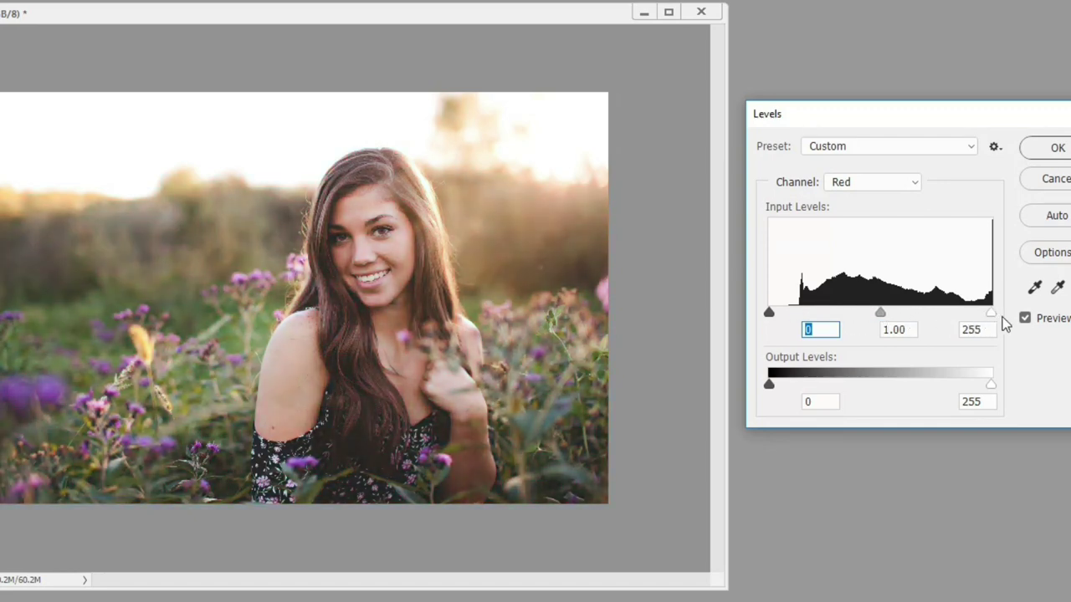
{"action": "left_click", "coordinate": [907, 184]}
- On the Green channel, try raising the shadow input, then lower the highlight input to 245
{"action": "left_click", "coordinate": [897, 224]}
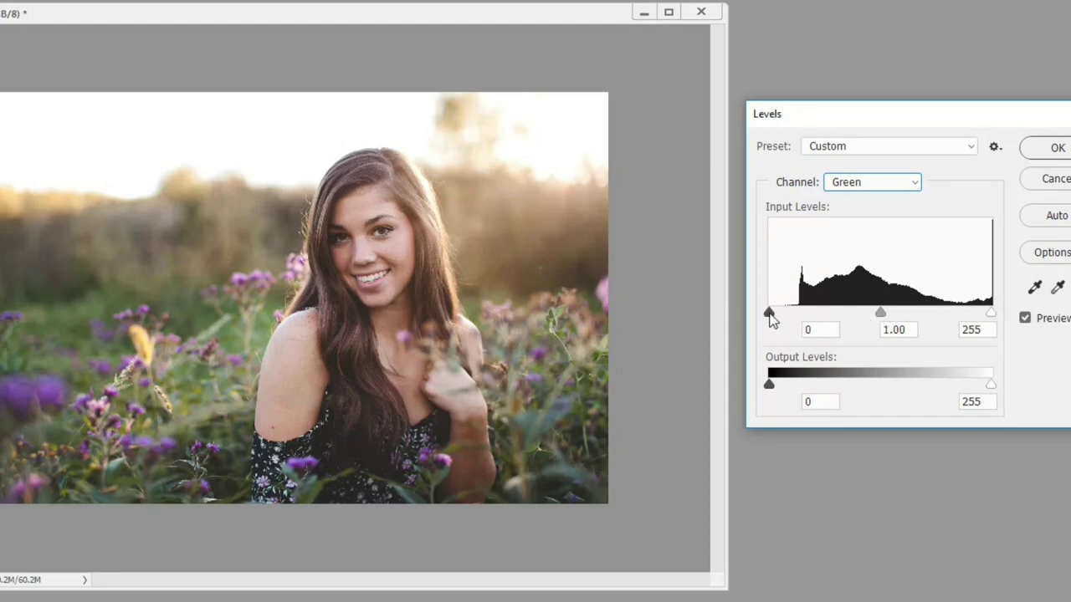
{"action": "left_click_drag", "start_coordinate": [768, 313], "coordinate": [817, 313]}
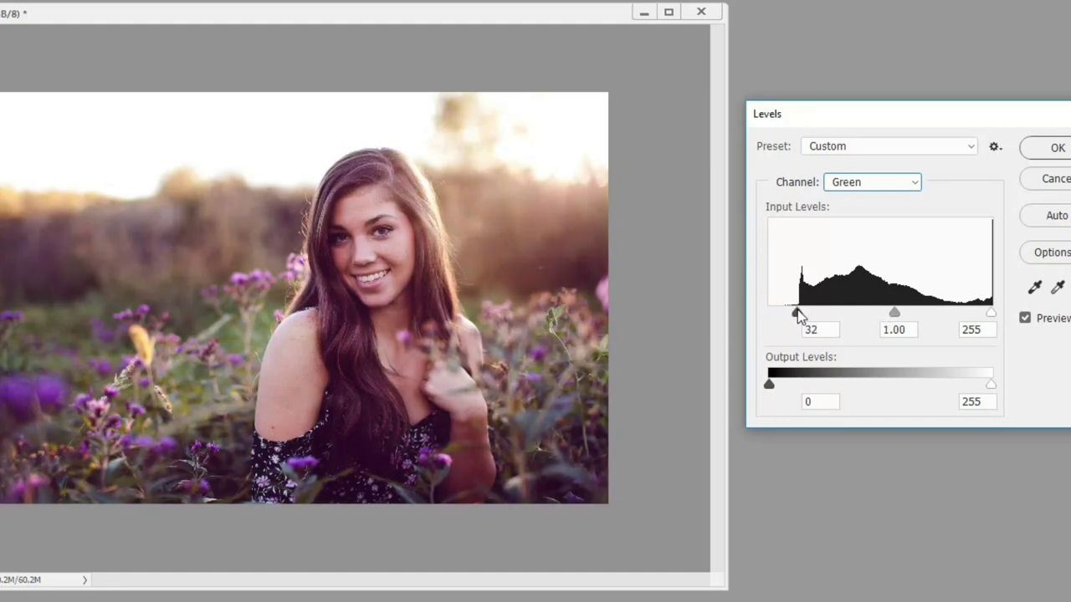
{"action": "mouse_move", "coordinate": [818, 315]}
{"action": "left_mouse_down"}
{"action": "mouse_move", "coordinate": [960, 327]}
{"action": "mouse_move", "coordinate": [755, 321]}
{"action": "left_mouse_up"}
{"action": "mouse_move", "coordinate": [992, 316]}
{"action": "left_mouse_down"}
{"action": "mouse_move", "coordinate": [820, 323]}
{"action": "mouse_move", "coordinate": [1006, 327]}
{"action": "left_mouse_up"}
- On the Blue channel, test the shadow, highlight and midtone sliders, ending near gamma 0.85
{"action": "left_click", "coordinate": [911, 183]}
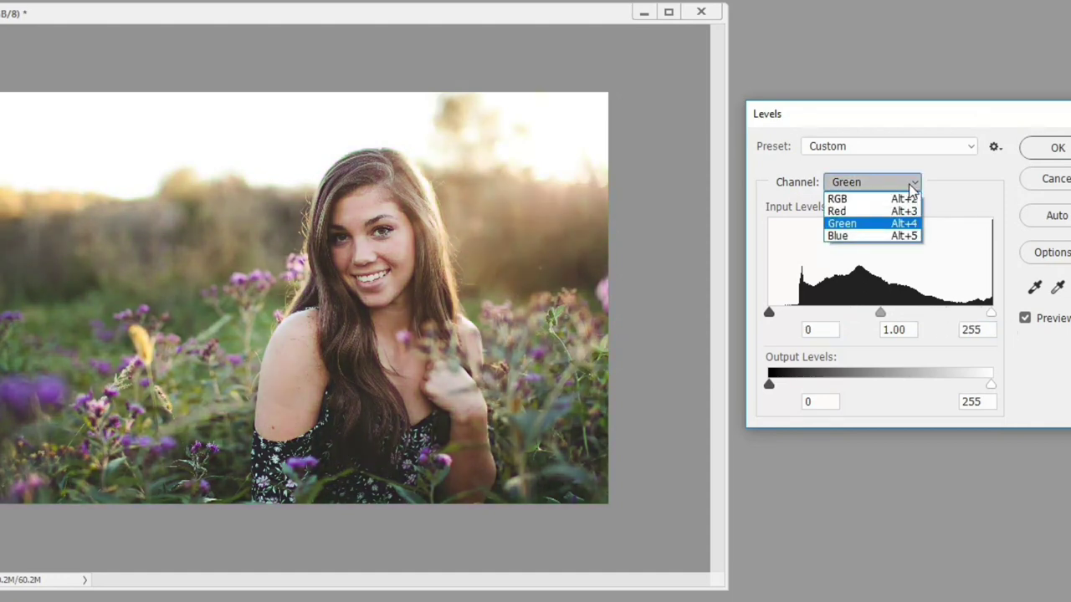
{"action": "left_click", "coordinate": [867, 235]}
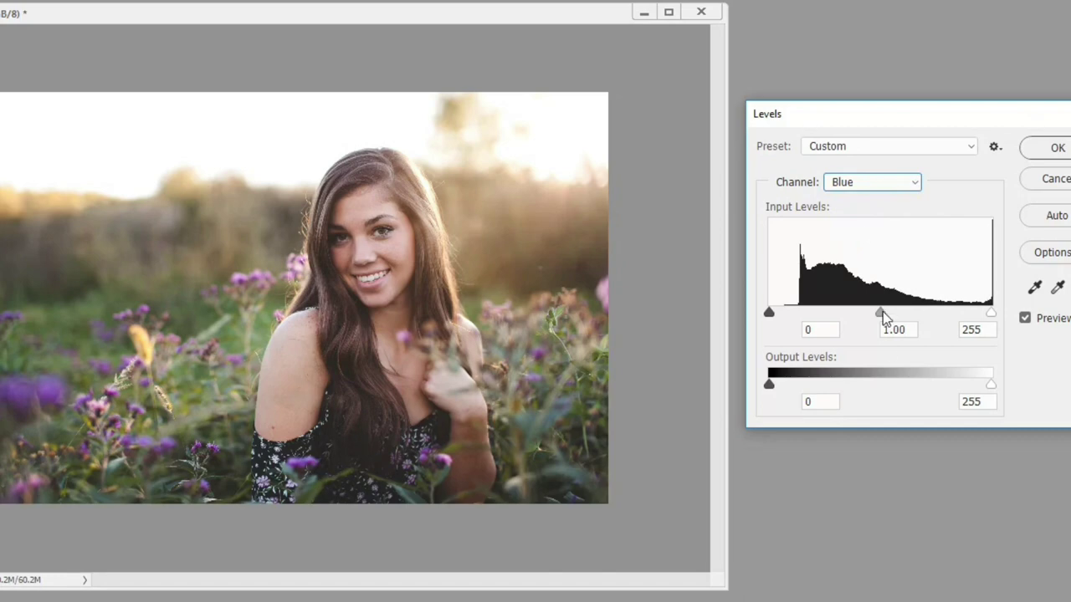
{"action": "mouse_move", "coordinate": [768, 314]}
{"action": "left_mouse_down"}
{"action": "mouse_move", "coordinate": [937, 317]}
{"action": "mouse_move", "coordinate": [759, 314]}
{"action": "left_mouse_up"}
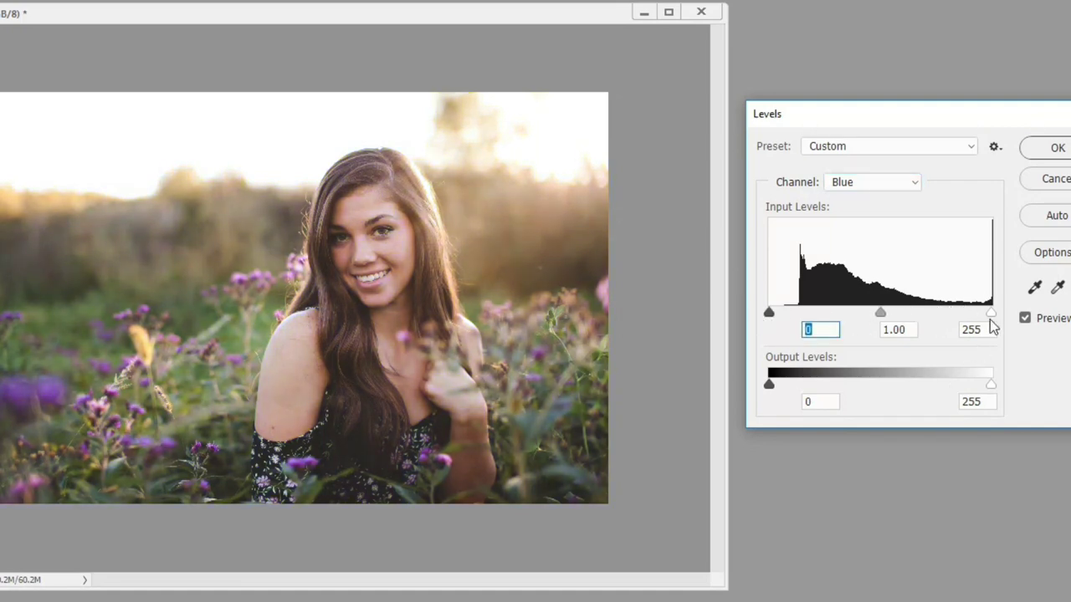
{"action": "mouse_move", "coordinate": [990, 312]}
{"action": "left_mouse_down"}
{"action": "mouse_move", "coordinate": [812, 324]}
{"action": "mouse_move", "coordinate": [893, 330]}
{"action": "mouse_move", "coordinate": [990, 315]}
{"action": "left_mouse_up"}
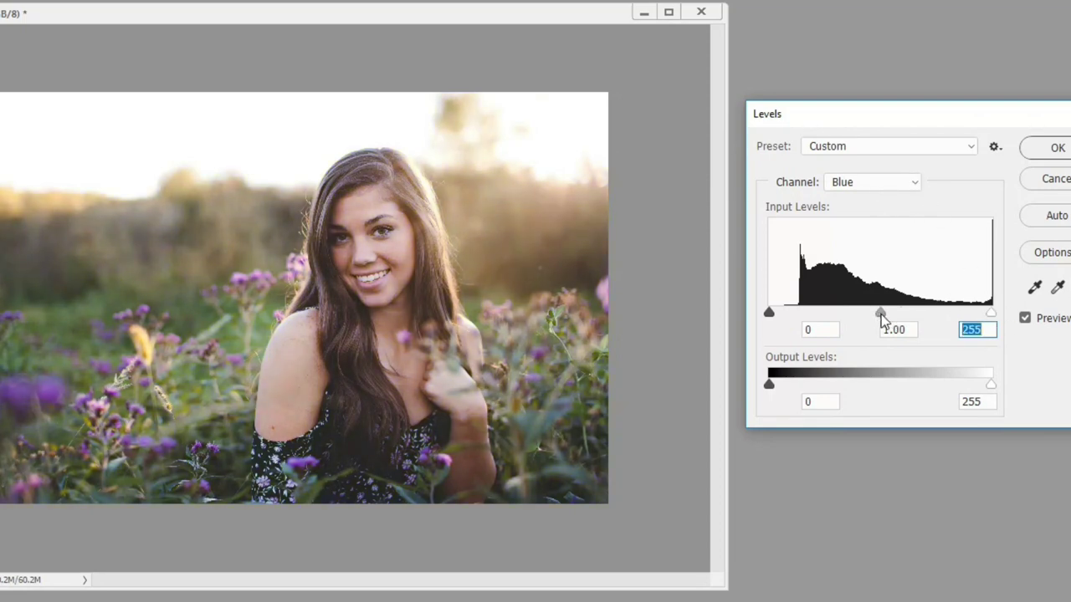
{"action": "left_click_drag", "start_coordinate": [881, 316], "coordinate": [840, 316]}
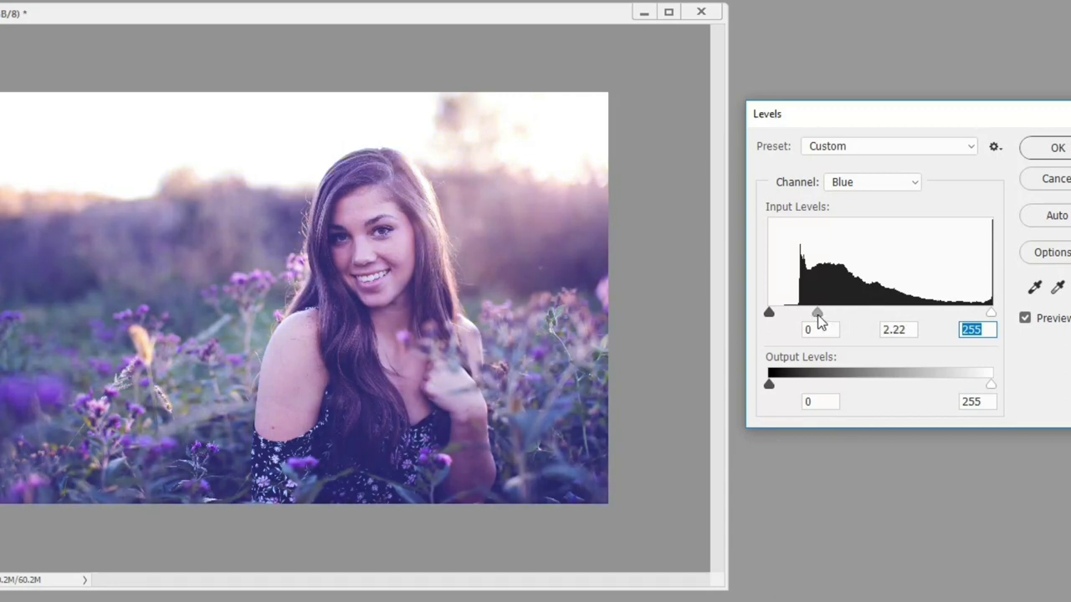
{"action": "mouse_move", "coordinate": [943, 318]}
{"action": "left_mouse_down"}
{"action": "mouse_move", "coordinate": [957, 323]}
{"action": "mouse_move", "coordinate": [786, 316]}
{"action": "mouse_move", "coordinate": [918, 324]}
{"action": "left_mouse_up"}
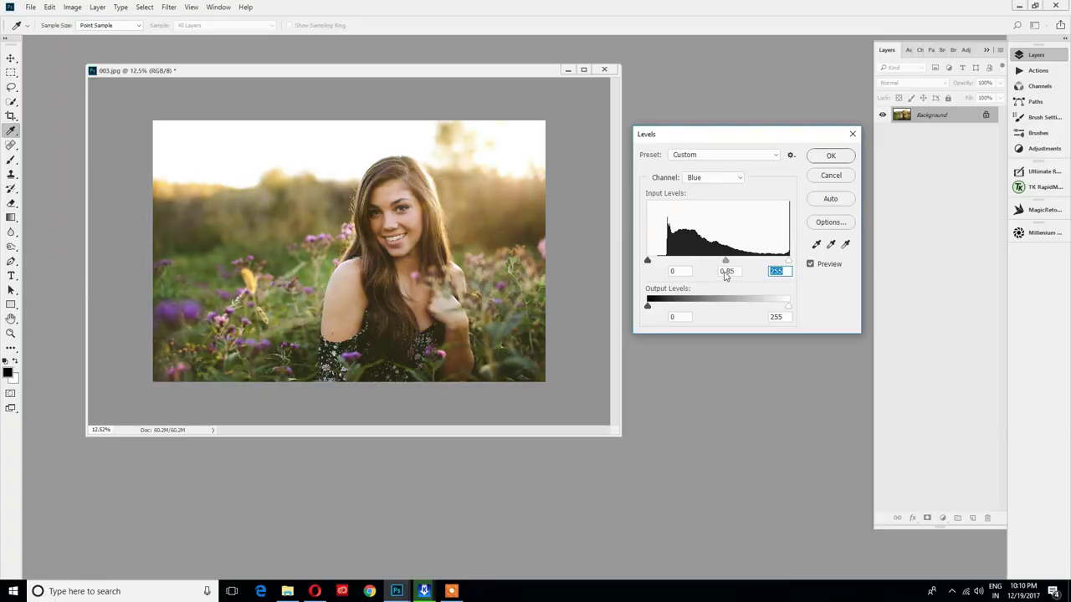
- Settle the Blue midtones, then set RGB input levels to 22 and 238 with output black 6
{"action": "left_click_drag", "start_coordinate": [751, 260], "coordinate": [706, 260]}
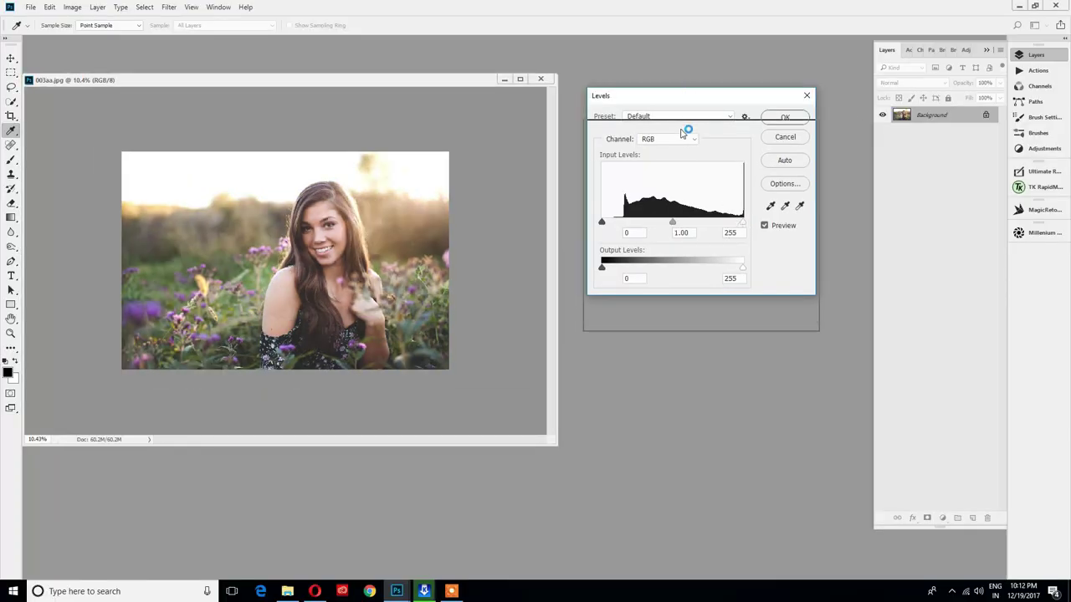
{"action": "left_click_drag", "start_coordinate": [684, 97], "coordinate": [682, 130]}
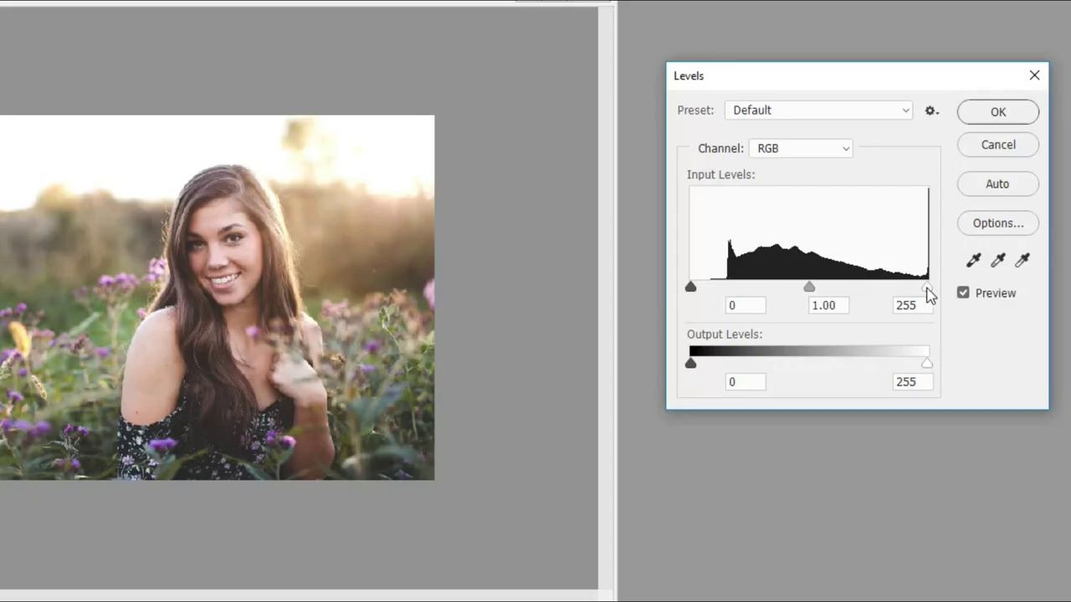
{"action": "mouse_move", "coordinate": [927, 288]}
{"action": "left_mouse_down"}
{"action": "mouse_move", "coordinate": [888, 289]}
{"action": "mouse_move", "coordinate": [912, 289]}
{"action": "left_mouse_up"}
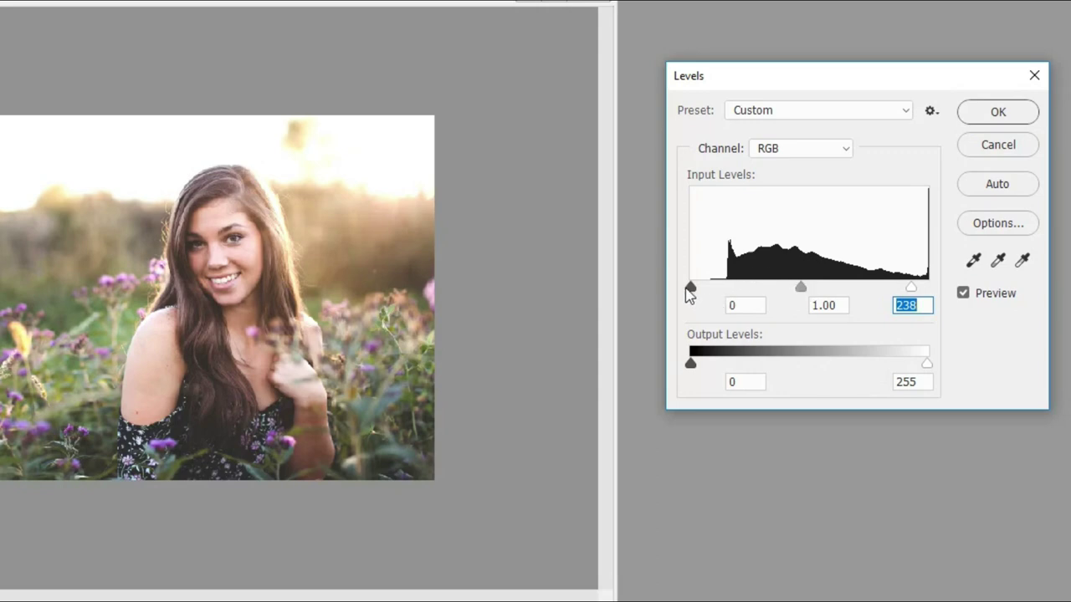
{"action": "left_click_drag", "start_coordinate": [691, 288], "coordinate": [711, 289]}
{"action": "left_click", "coordinate": [711, 290]}
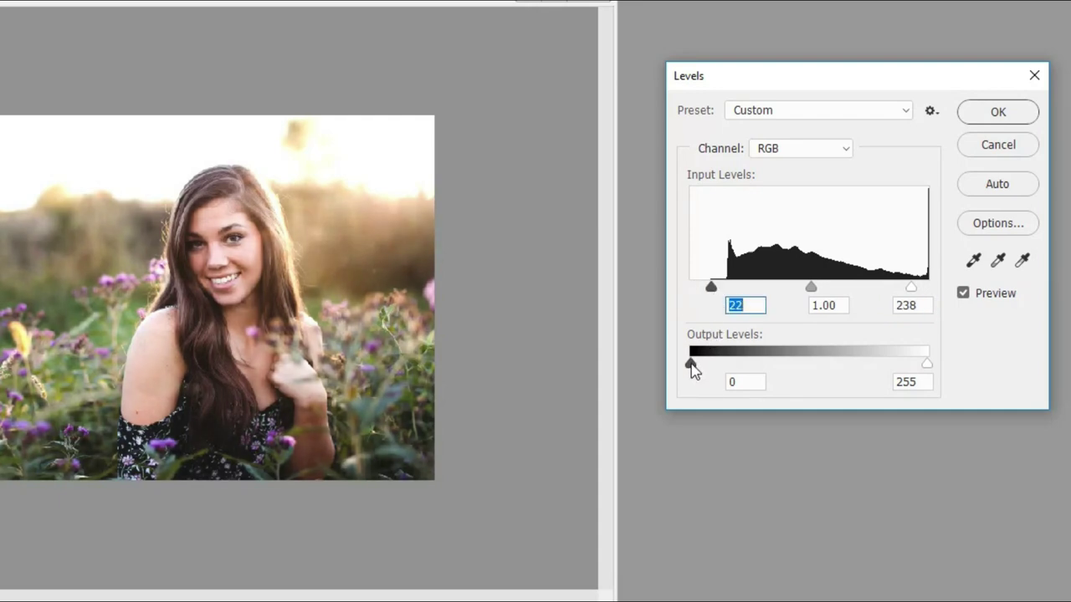
{"action": "left_click_drag", "start_coordinate": [692, 365], "coordinate": [698, 366]}
- Lower the Blue channel midtone gamma to 0.71 for a warmer golden tone
{"action": "left_click", "coordinate": [834, 150]}
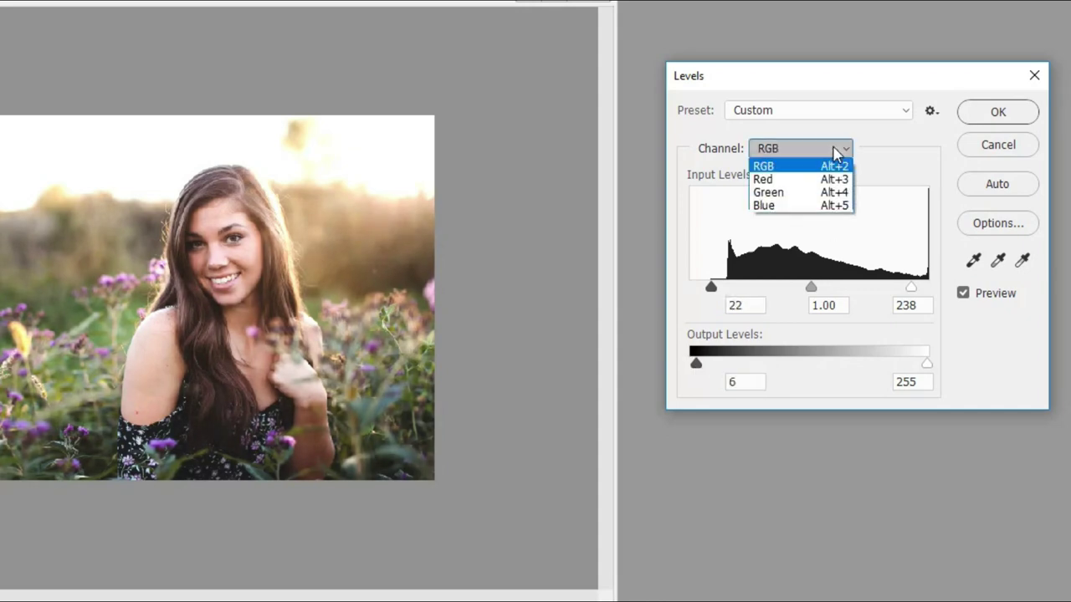
{"action": "left_click", "coordinate": [816, 206]}
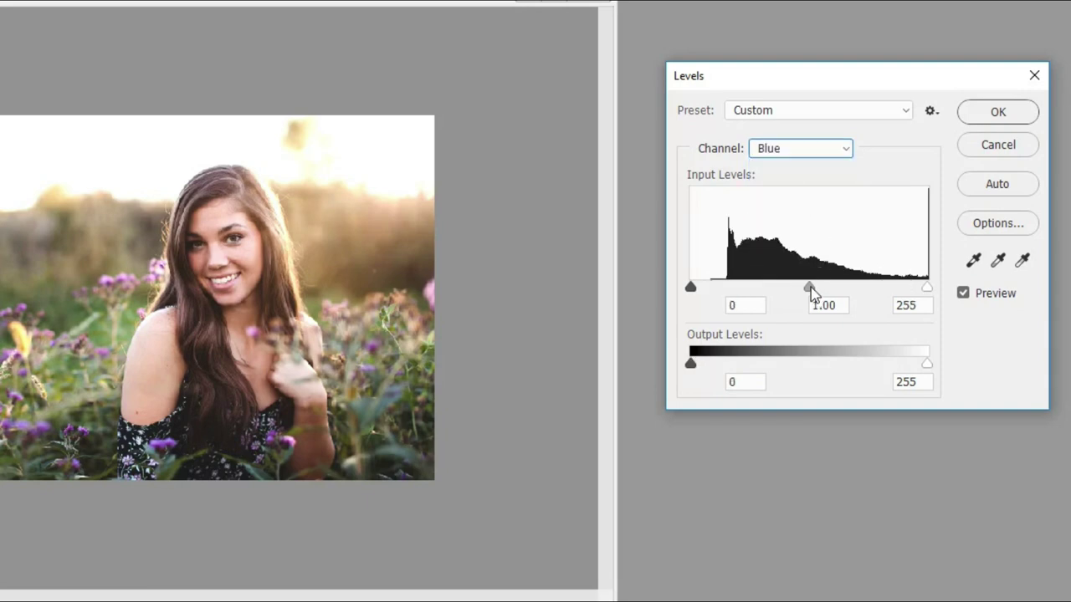
{"action": "left_click_drag", "start_coordinate": [810, 290], "coordinate": [838, 293]}
{"action": "left_click", "coordinate": [835, 289]}
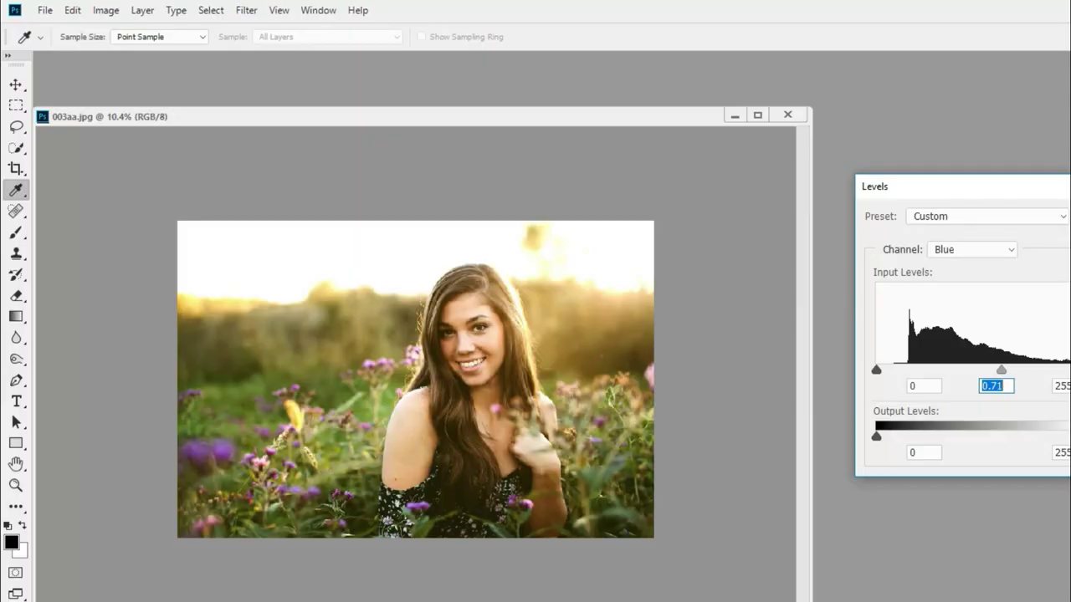
- Apply the Levels adjustment to the portrait
{"action": "key", "text": "Return"}
{"action": "key", "text": "m"}
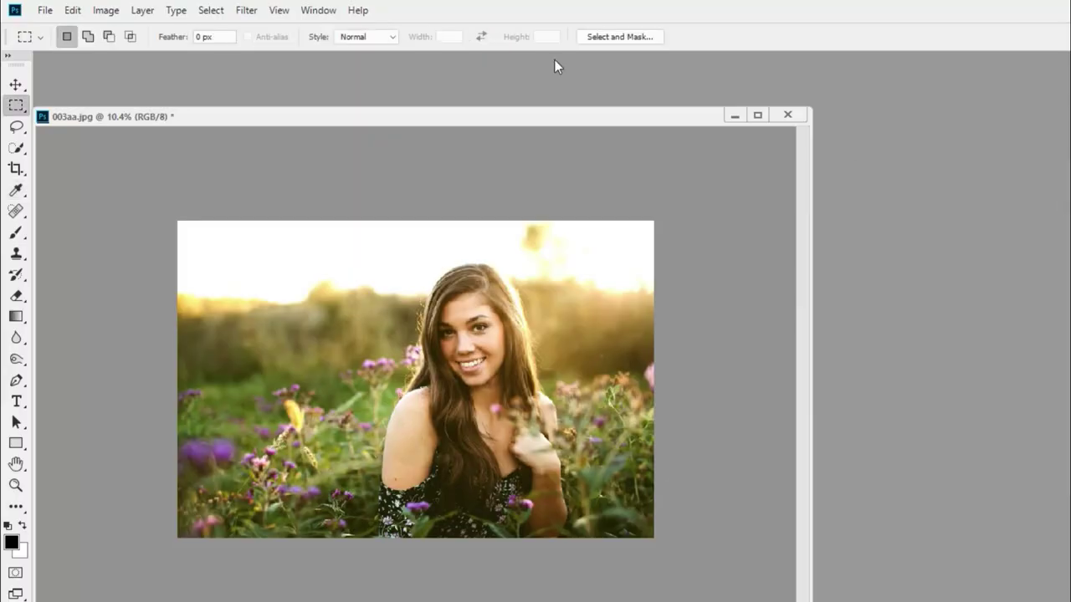
{"action": "left_click_drag", "start_coordinate": [473, 119], "coordinate": [641, 128]}
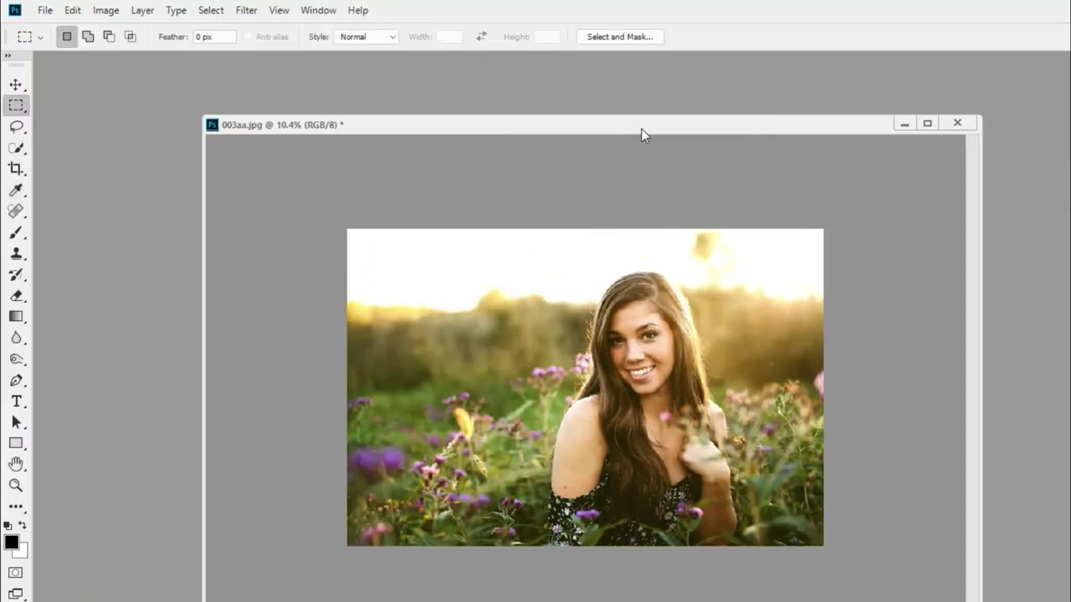
- Save the portrait over 003aa.jpg as a JPEG, then close the document
{"action": "left_click", "coordinate": [49, 10]}
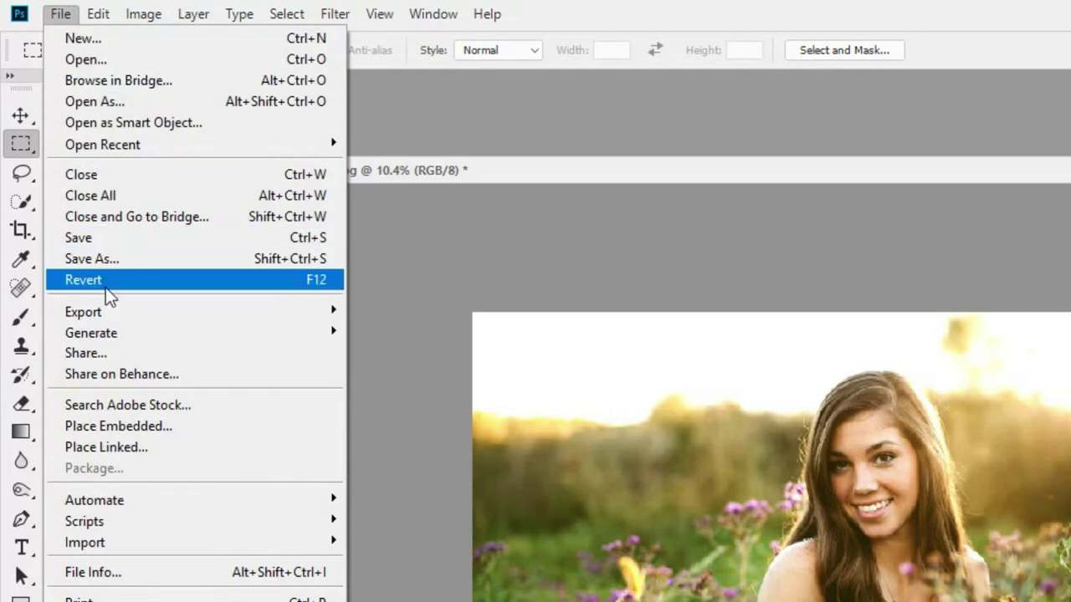
{"action": "left_click", "coordinate": [126, 259]}
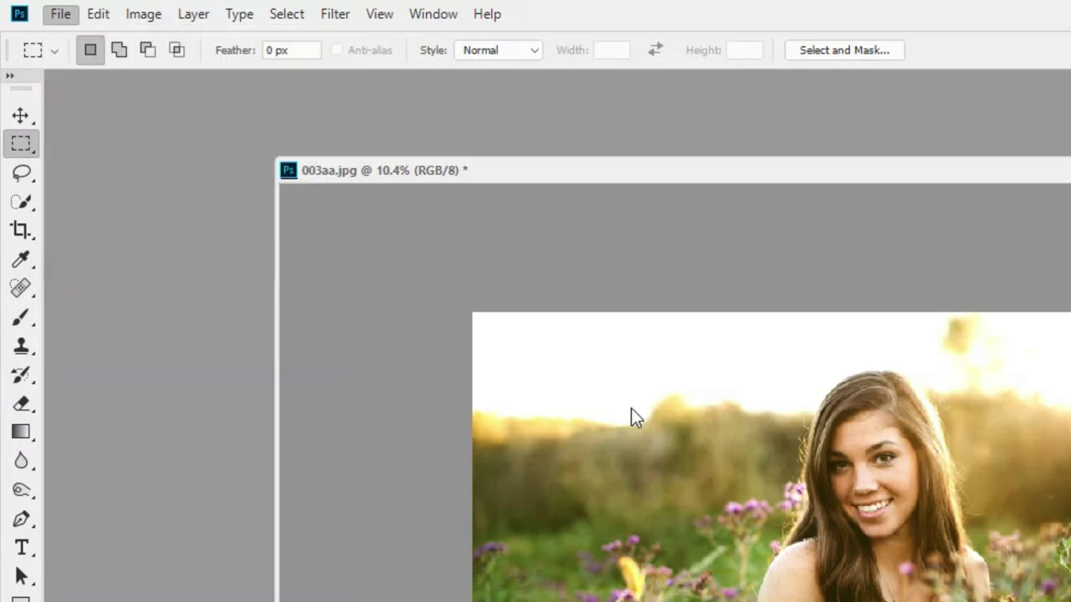
{"action": "left_click", "coordinate": [225, 240]}
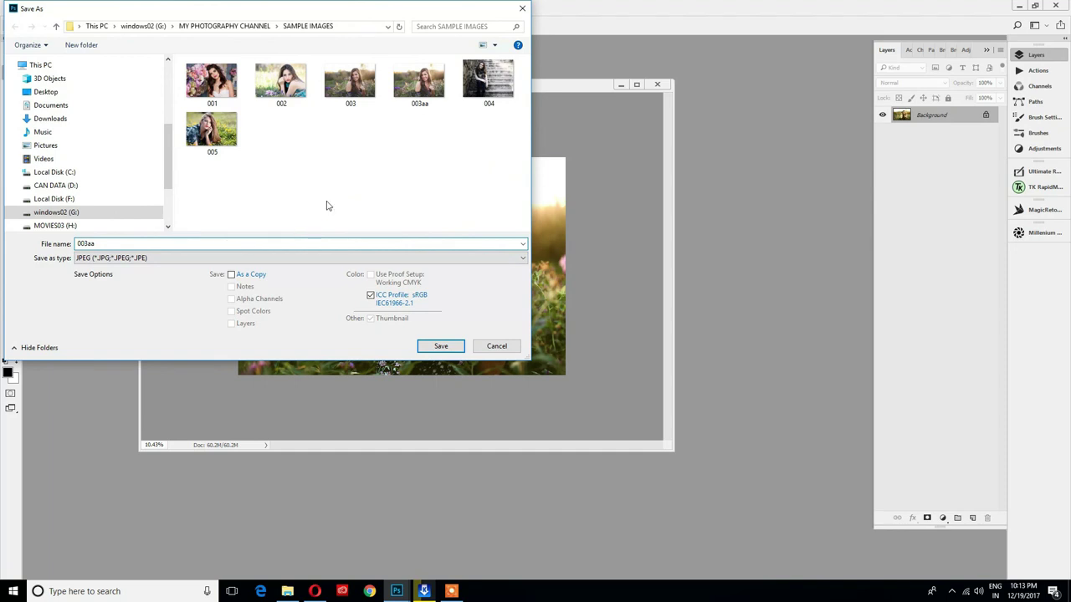
{"action": "left_click", "coordinate": [417, 87]}
{"action": "left_click", "coordinate": [441, 345]}
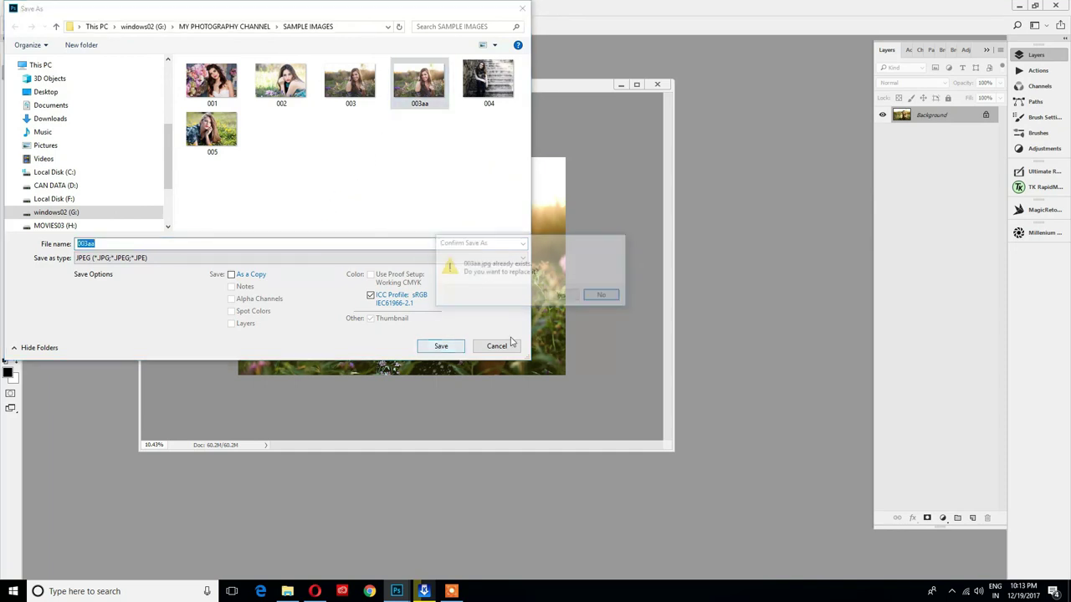
{"action": "left_click", "coordinate": [563, 296]}
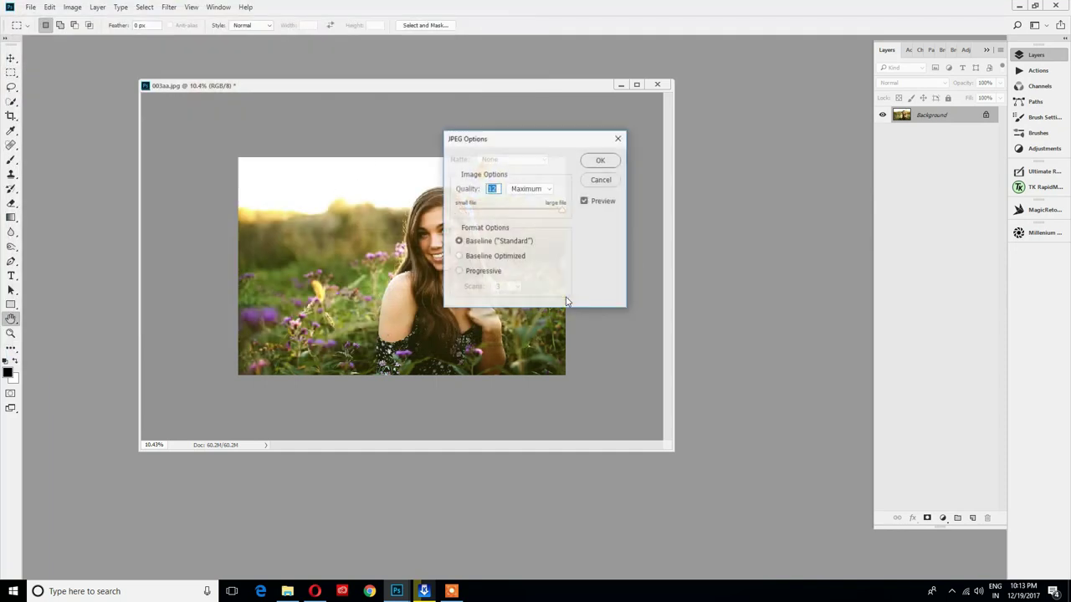
{"action": "left_click", "coordinate": [600, 160]}
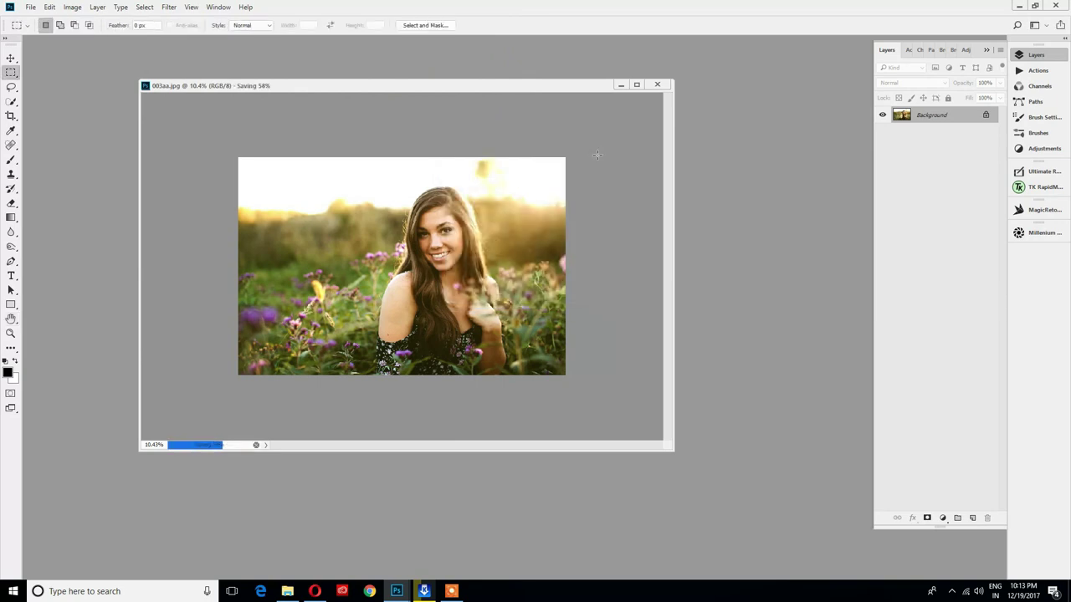
{"action": "key", "text": "ctrl+0"}
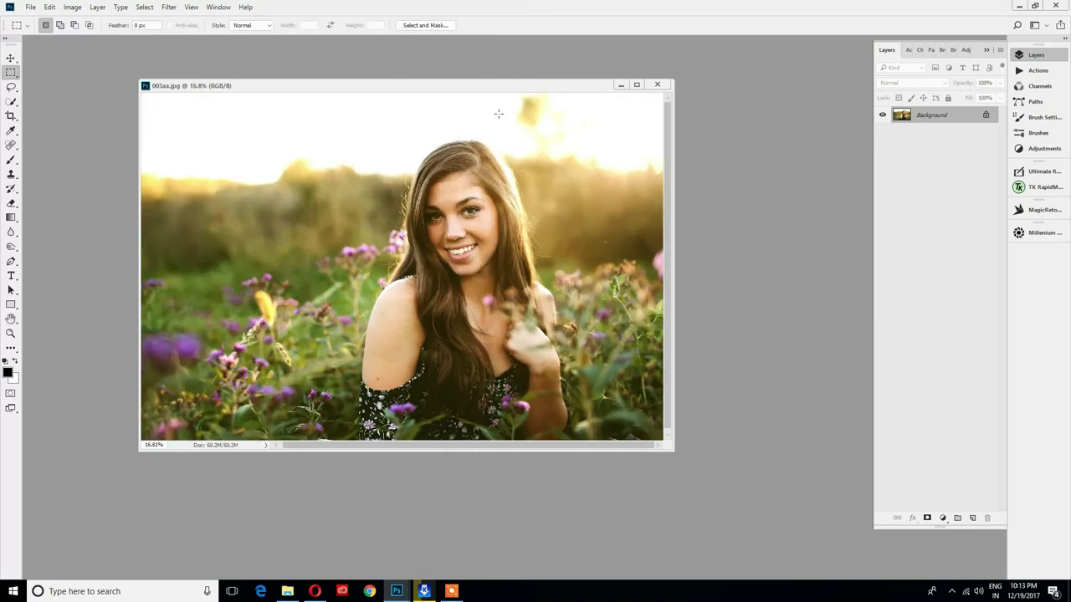
{"action": "left_click", "coordinate": [659, 86]}
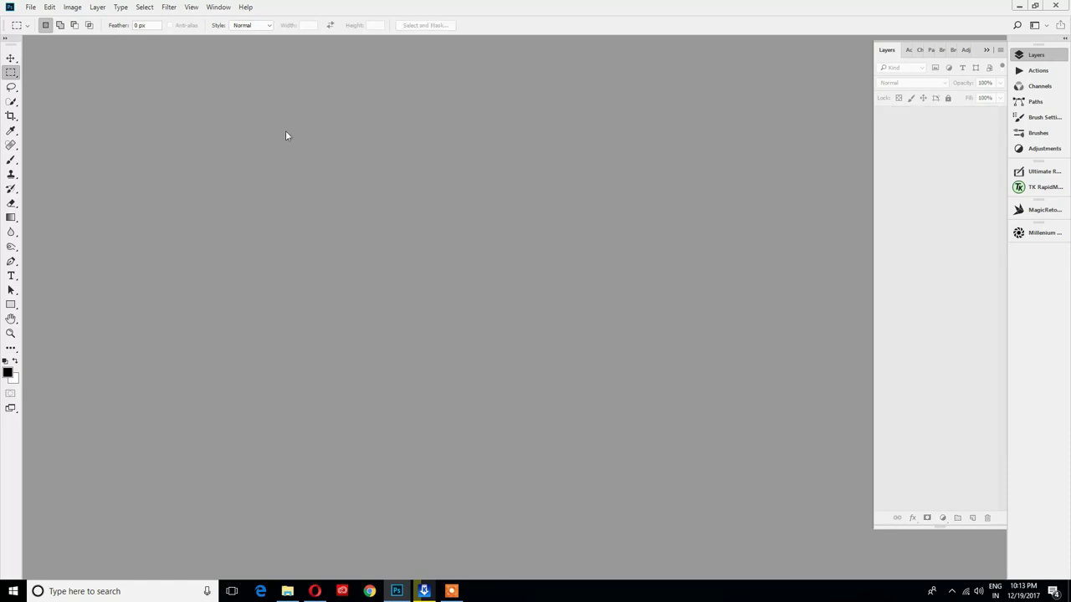
- Open 003.jpg and 003aa.jpg and tile them vertically for a before-and-after comparison
{"action": "double_click", "coordinate": [256, 79]}
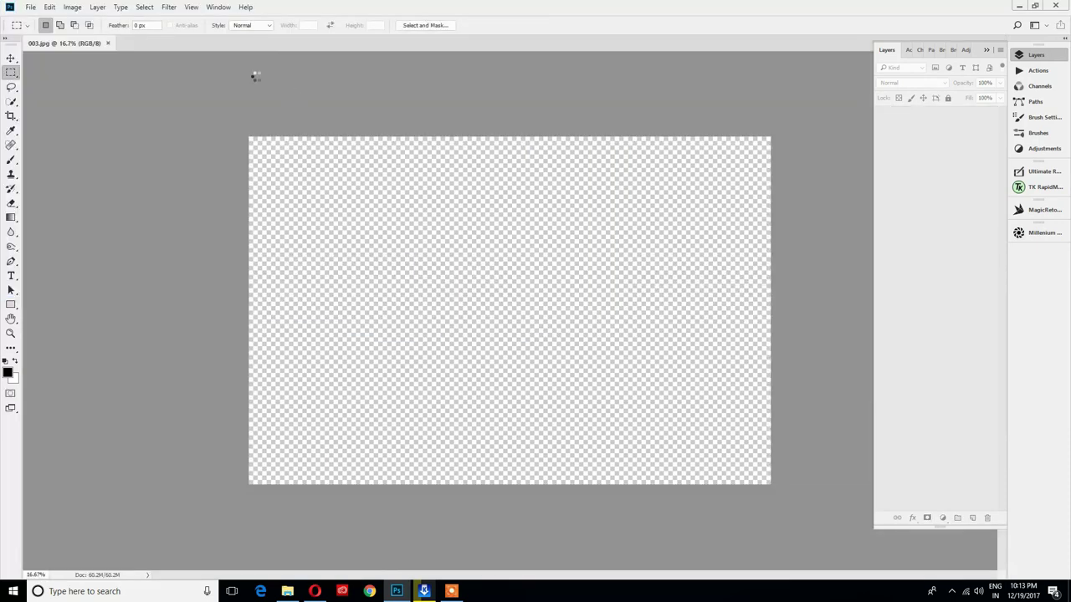
{"action": "left_click", "coordinate": [219, 7]}
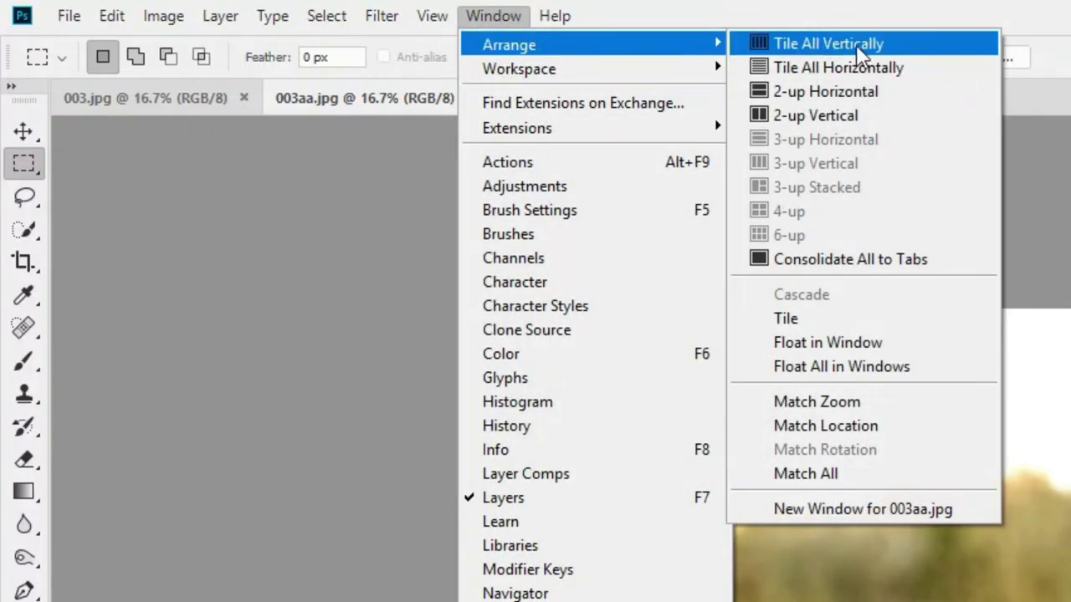
{"action": "left_click", "coordinate": [861, 41]}
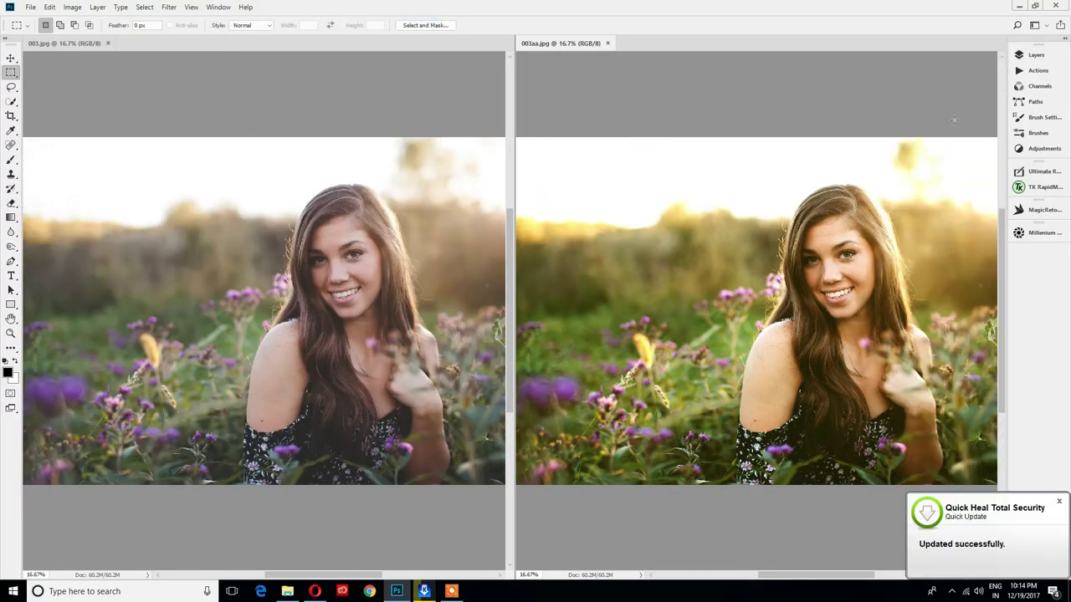